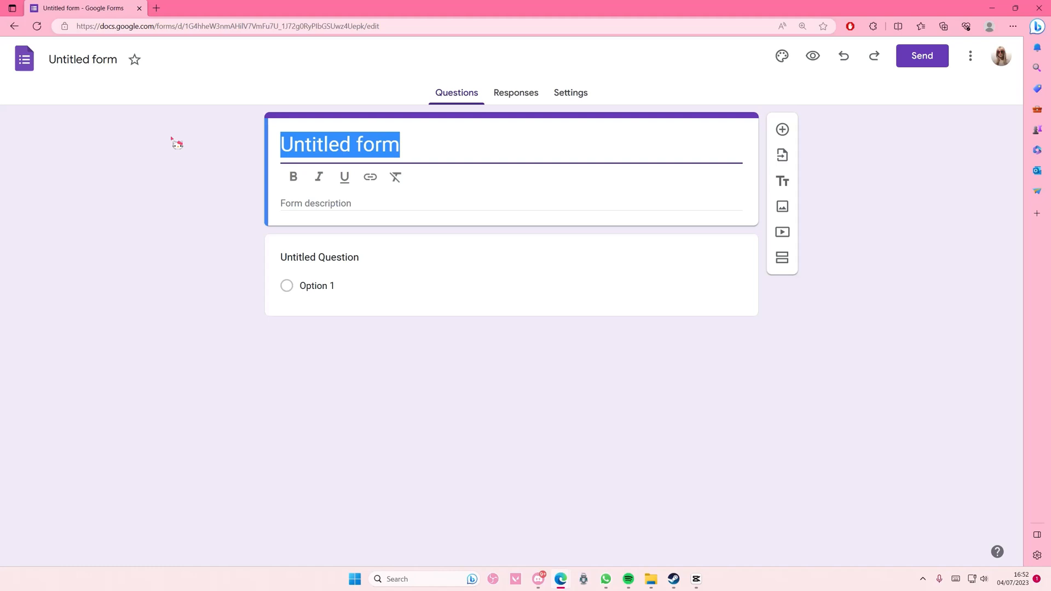
Title the form "Restaurant" and enter the description "We appreciate your feedback :)"
{"action": "type", "text": "Restaurant"}
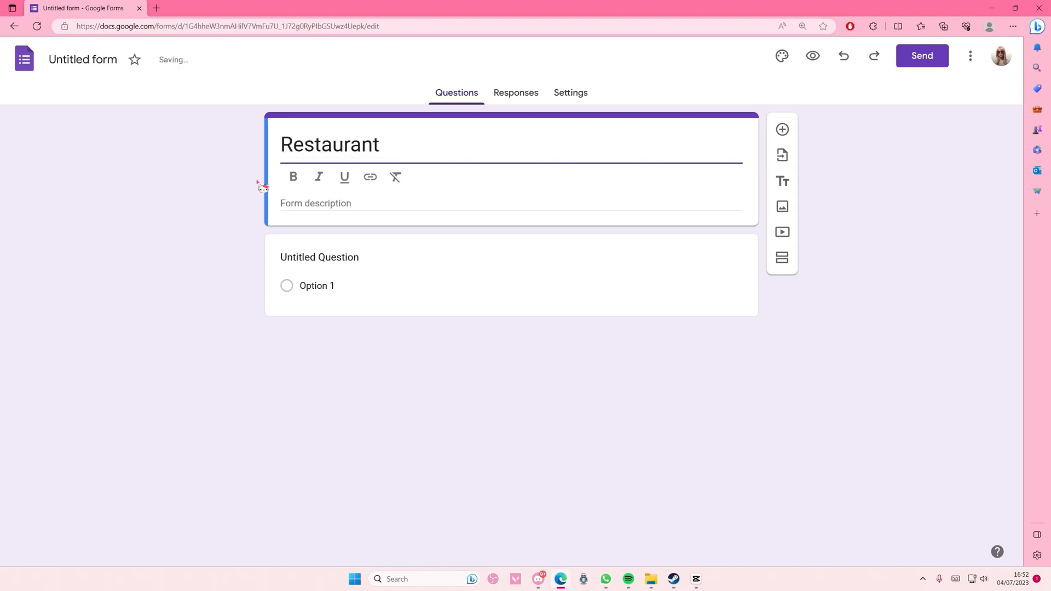
{"action": "left_click", "coordinate": [345, 204]}
{"action": "type", "text": "We apprec"}
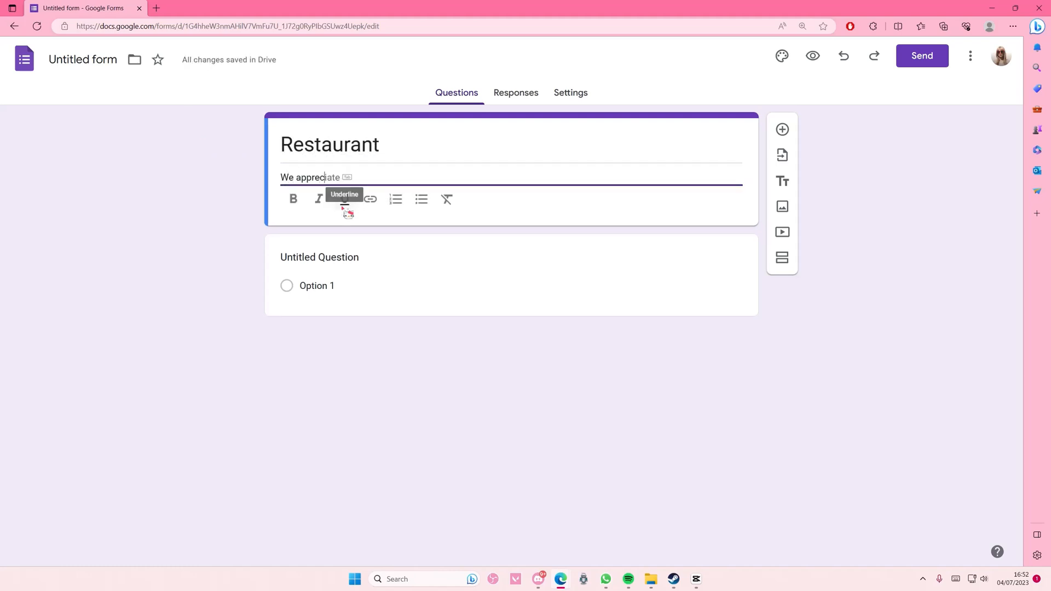
{"action": "type", "text": "iate your feedback :)"}
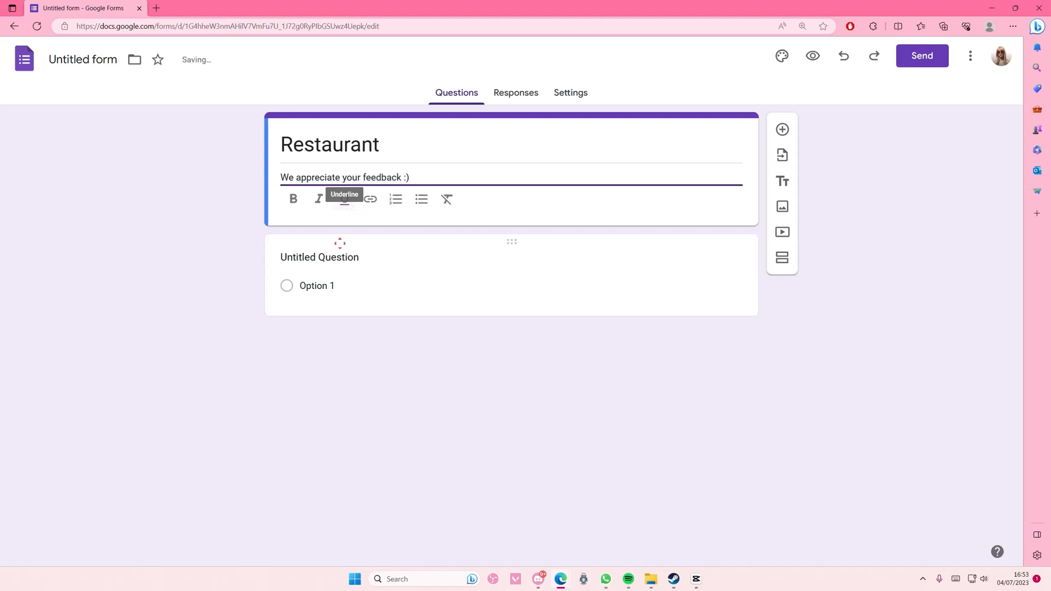
Turn the untitled first question into a short-answer question titled "Full Name"
{"action": "left_click", "coordinate": [350, 260]}
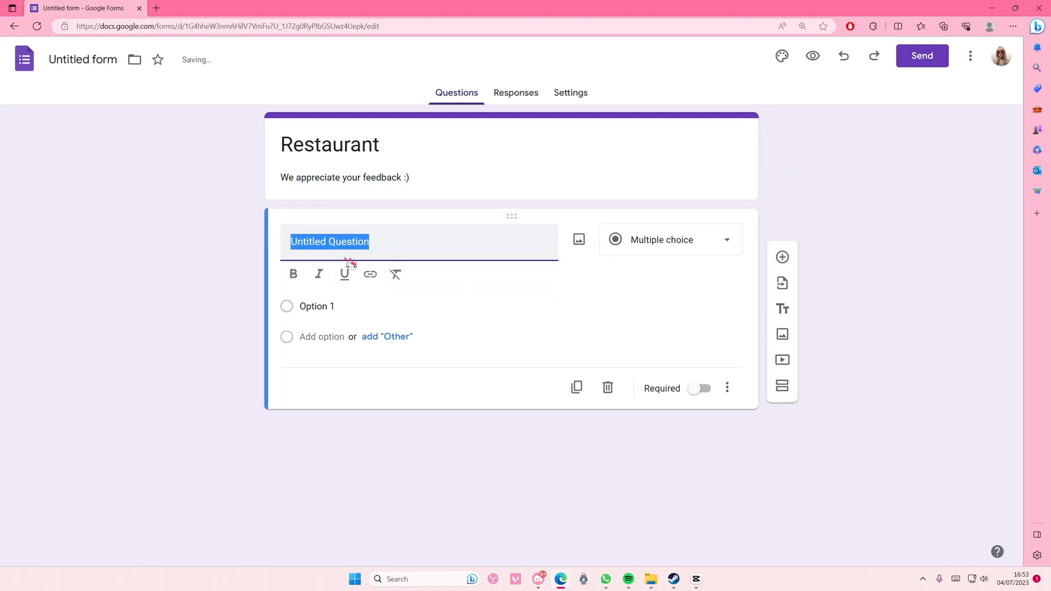
{"action": "type", "text": "Full Na"}
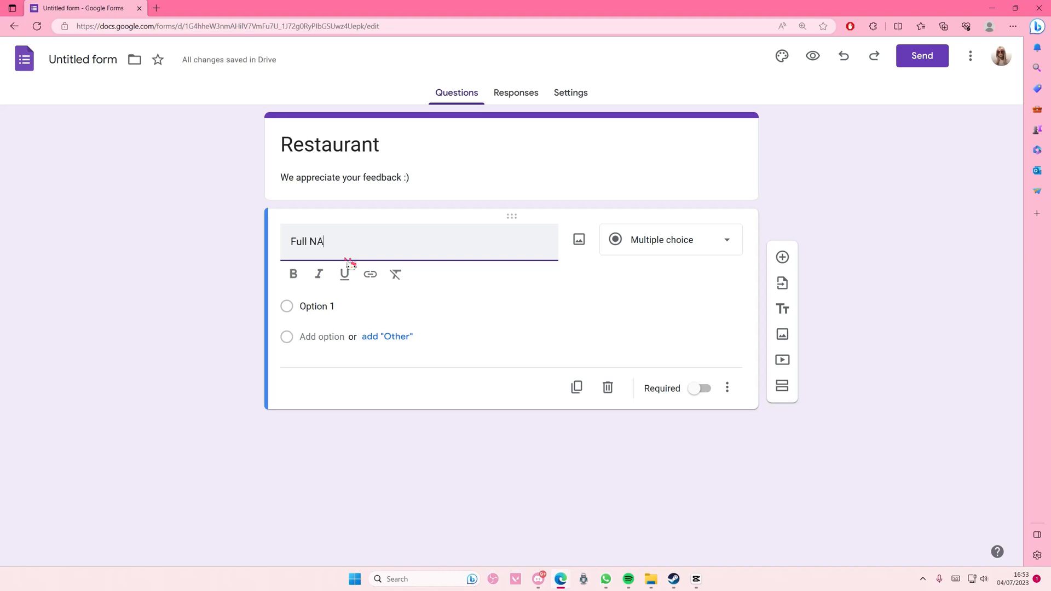
{"action": "left_click", "coordinate": [653, 249]}
{"action": "left_click", "coordinate": [472, 328]}
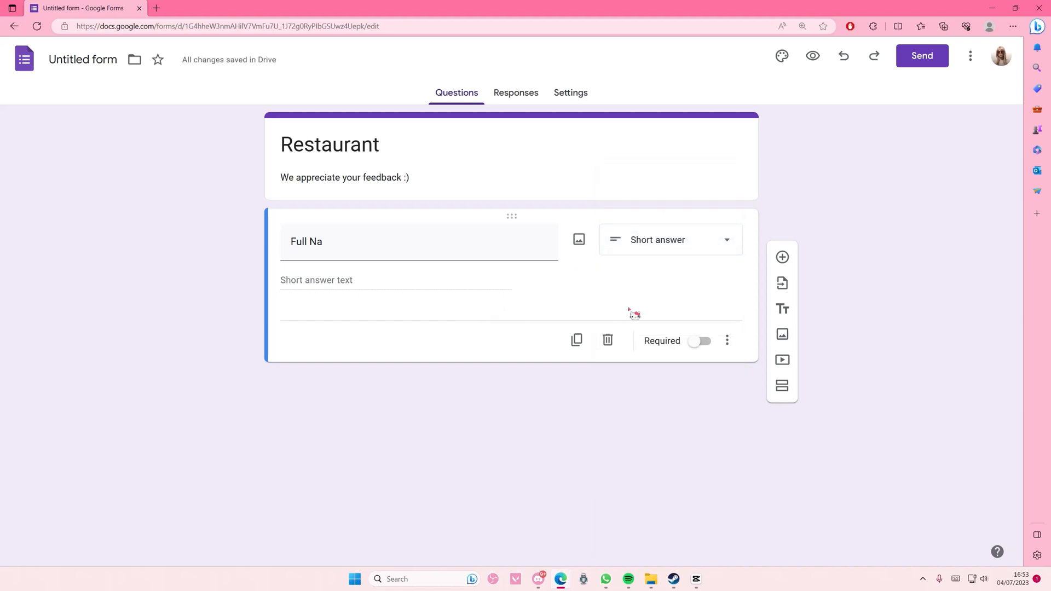
{"action": "left_click", "coordinate": [398, 252]}
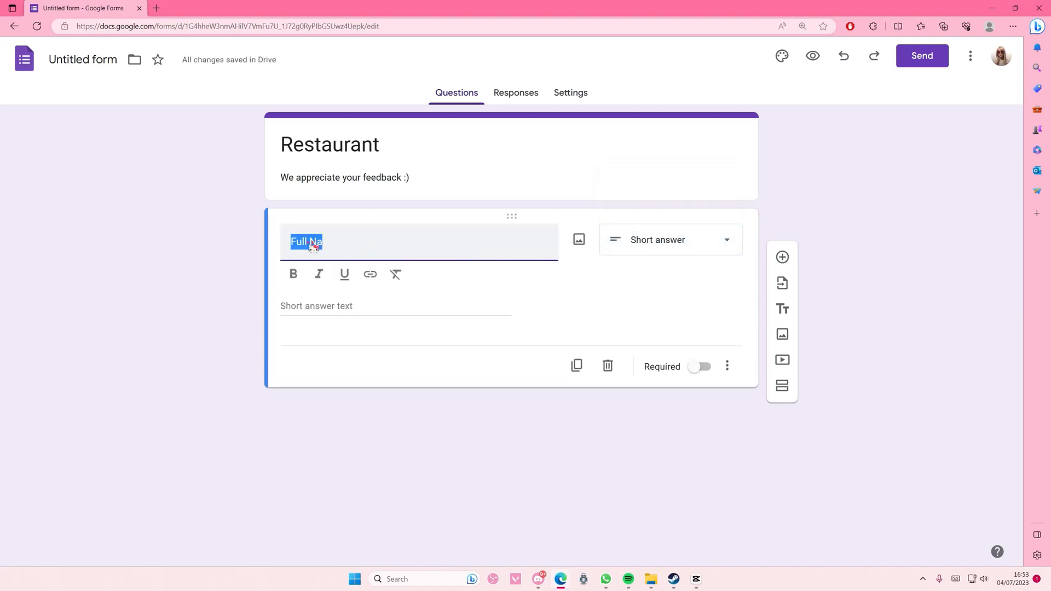
{"action": "key", "text": "Left"}
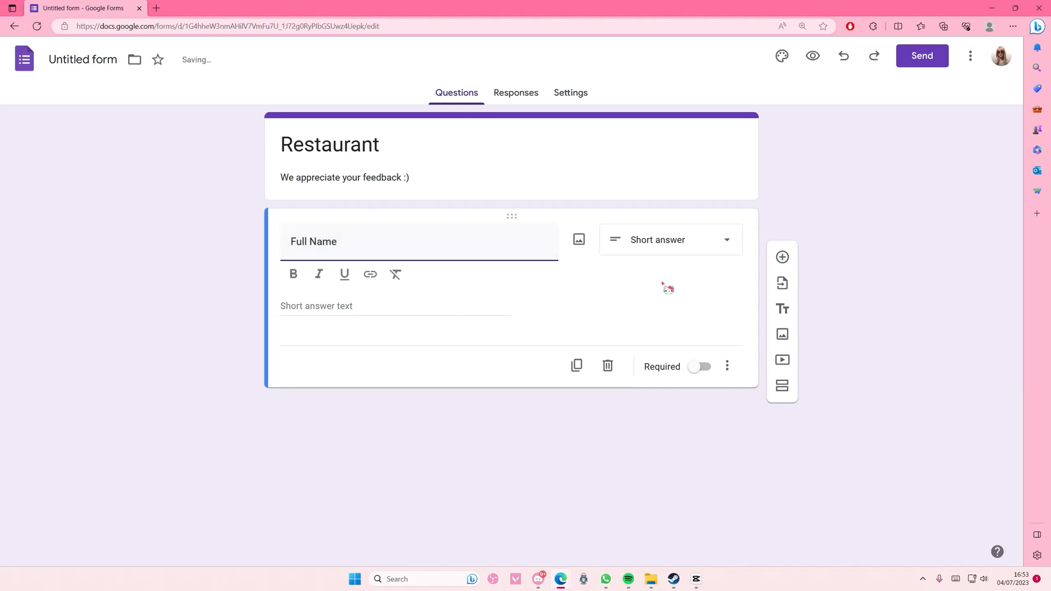
Add a short-answer question titled "E-mail" below the Full Name question
{"action": "left_click", "coordinate": [787, 259]}
{"action": "type", "text": "E-mail"}
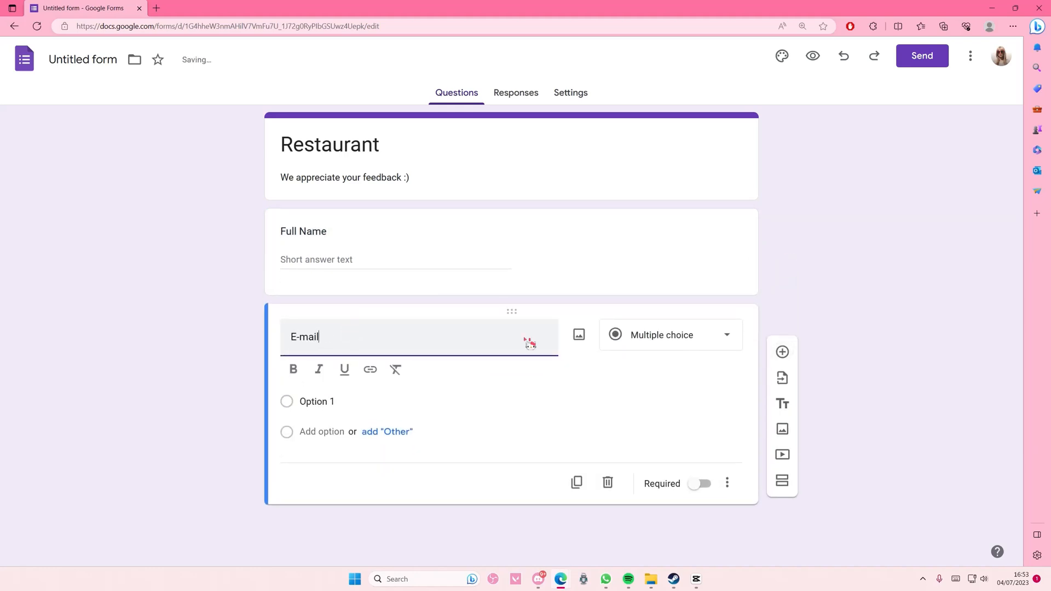
{"action": "left_click", "coordinate": [657, 344]}
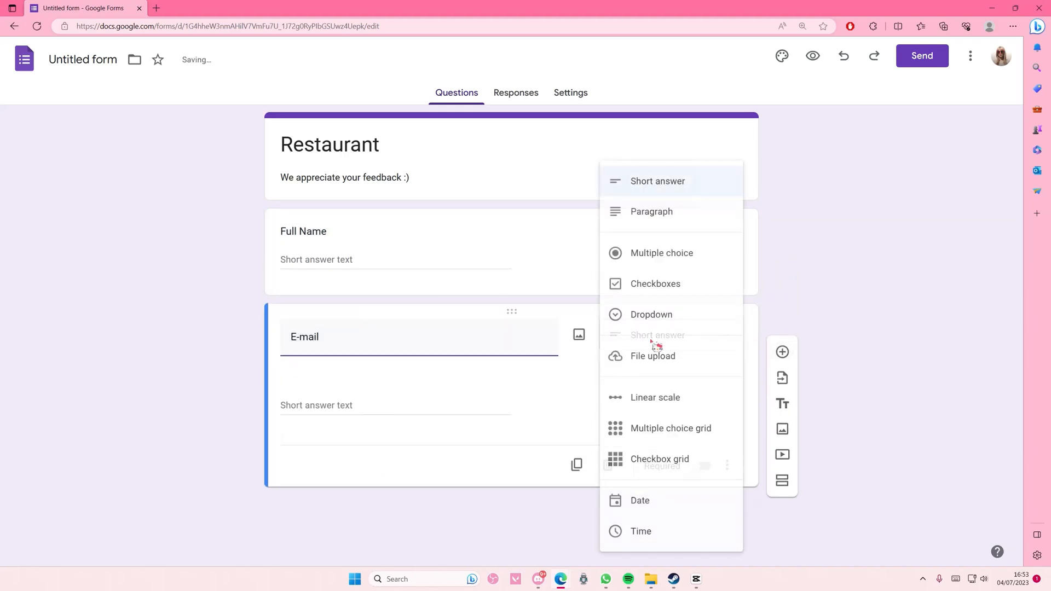
{"action": "left_click", "coordinate": [646, 180]}
Add a short-answer question titled "Phone Number" below the E-mail question
{"action": "left_click", "coordinate": [786, 354]}
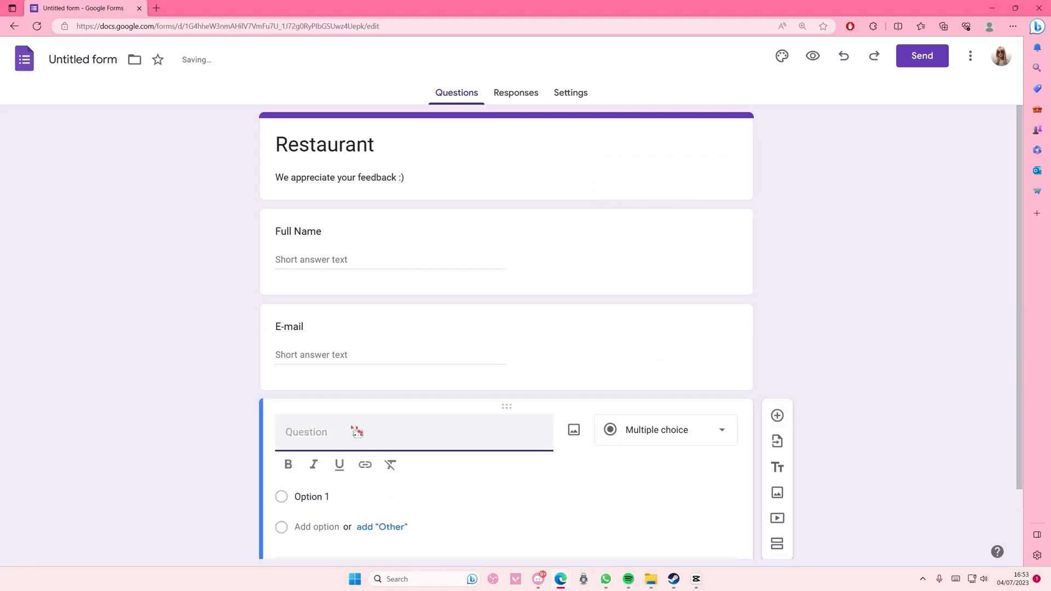
{"action": "type", "text": "Phone Number"}
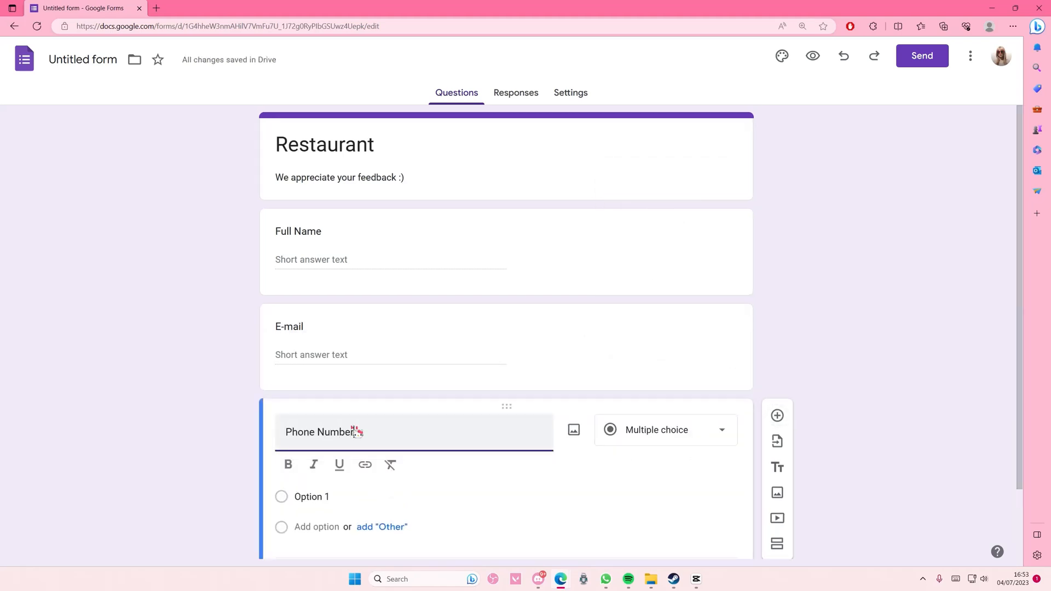
{"action": "left_click", "coordinate": [660, 438]}
{"action": "left_click", "coordinate": [657, 184]}
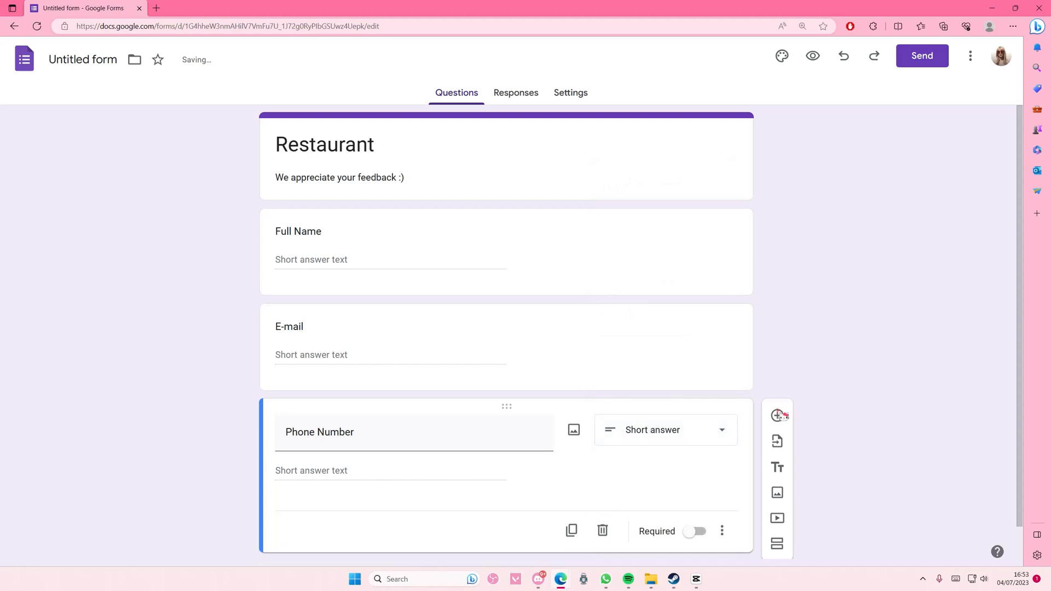
Add a multiple-choice question titled "Location You Visited" below the Phone Number question
{"action": "left_click", "coordinate": [778, 416]}
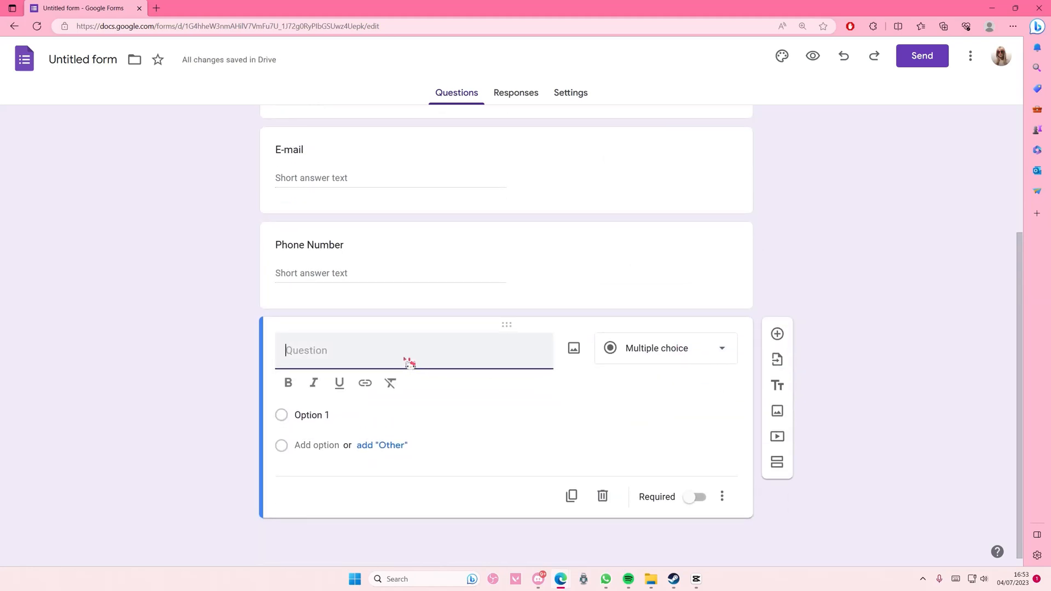
{"action": "type", "text": "Location You Visited"}
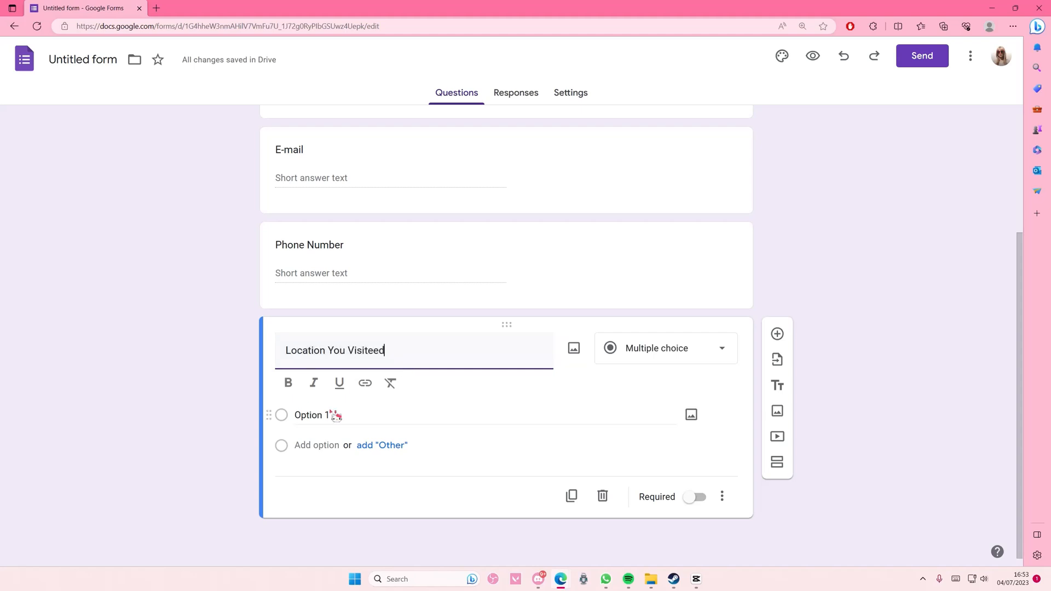
{"action": "left_click", "coordinate": [657, 378]}
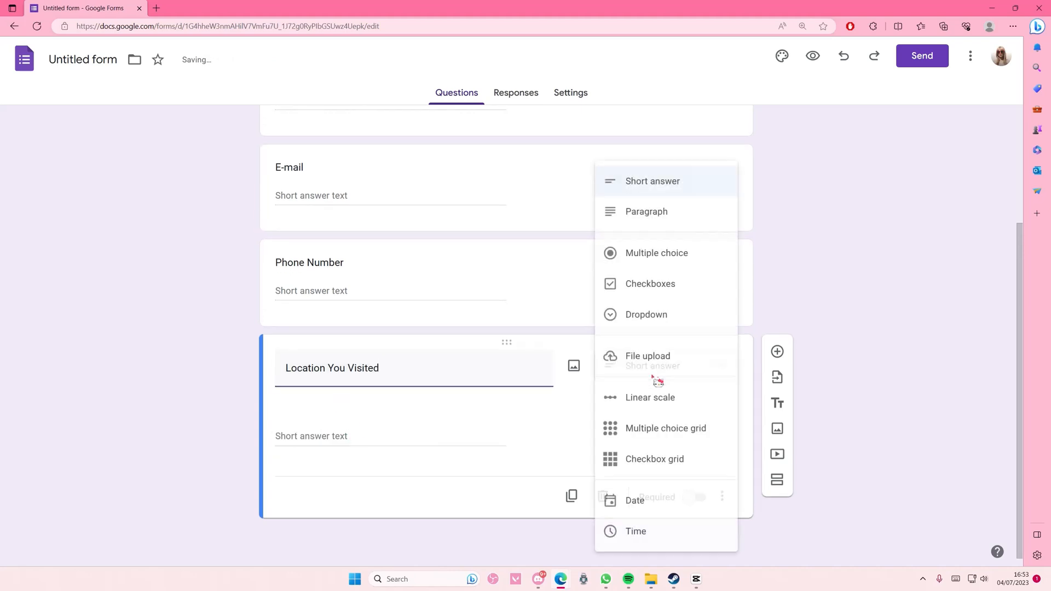
{"action": "left_click", "coordinate": [667, 267]}
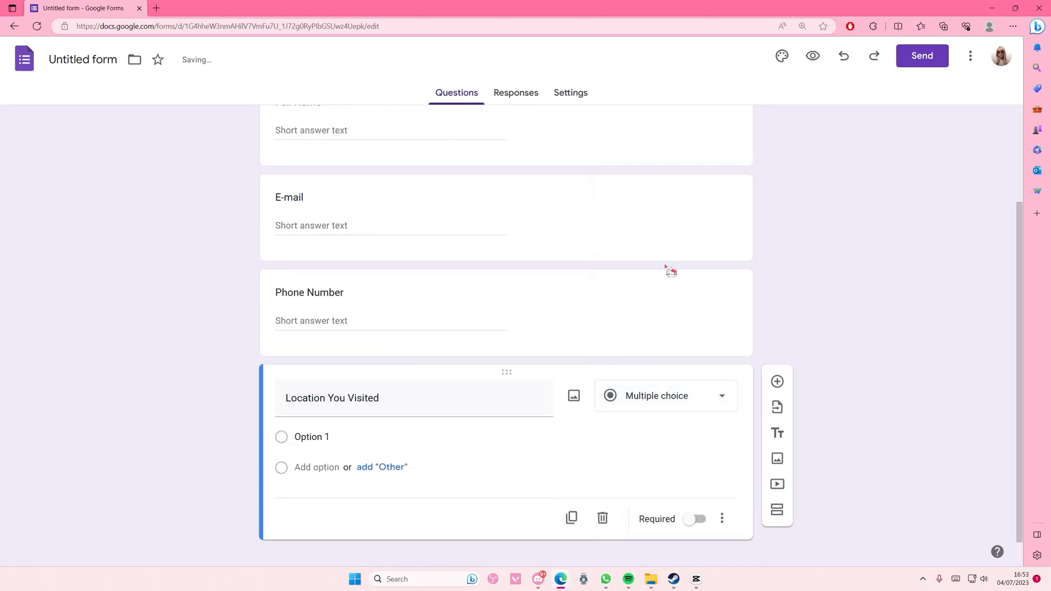
Give the location question the three answer options L.A., NYC and Texas
{"action": "left_click", "coordinate": [370, 447]}
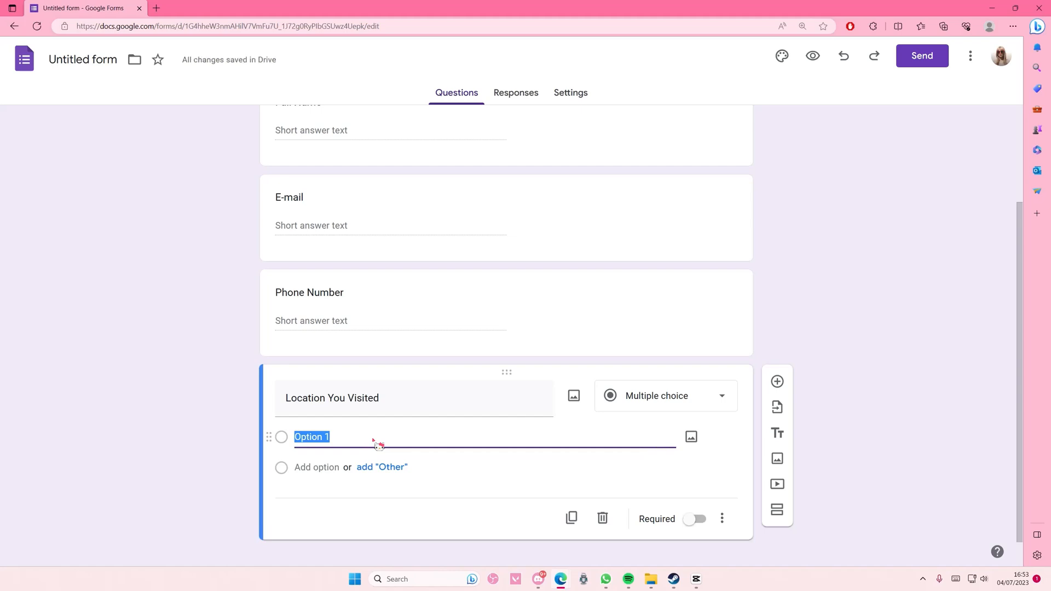
{"action": "type", "text": "L.A."}
{"action": "left_click", "coordinate": [323, 468]}
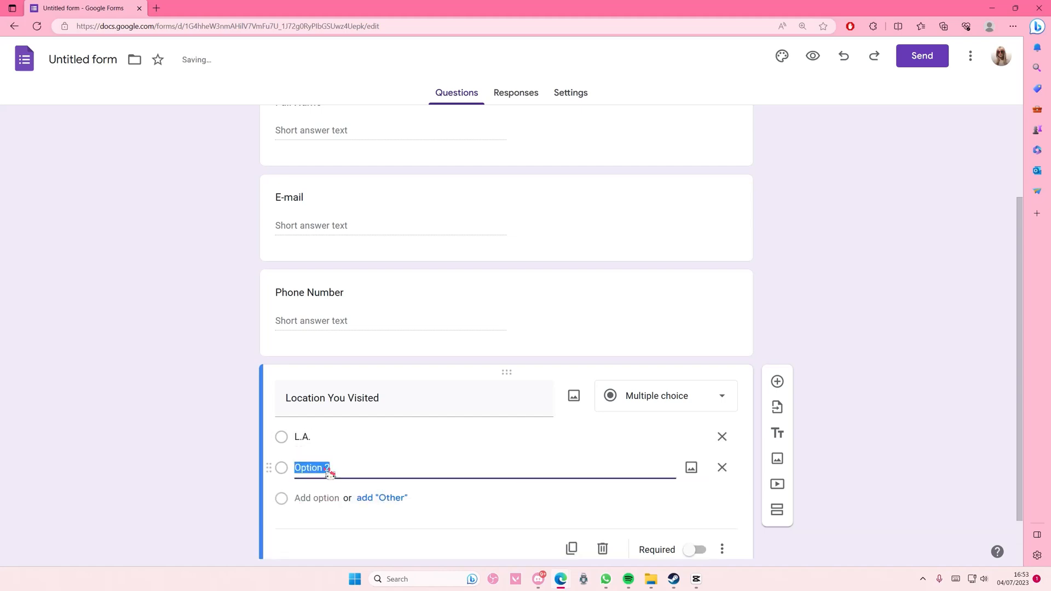
{"action": "type", "text": "NYC"}
{"action": "left_click", "coordinate": [327, 497]}
{"action": "type", "text": "Texas"}
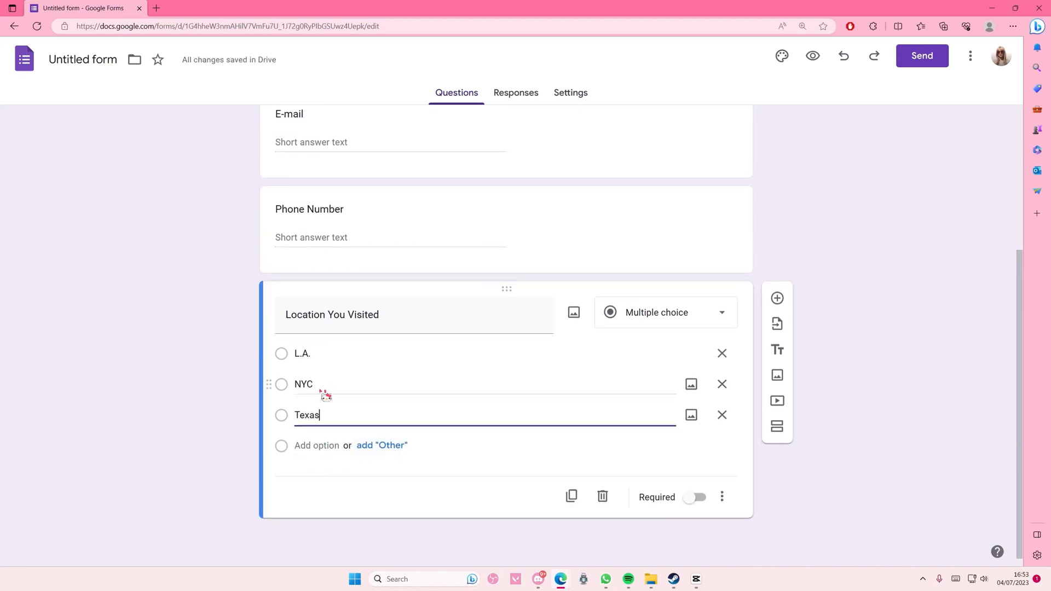
Add a multiple-choice question titled "Dine In / Tkae Out" with only the answer options Dine In and Take Out
{"action": "left_click", "coordinate": [777, 299]}
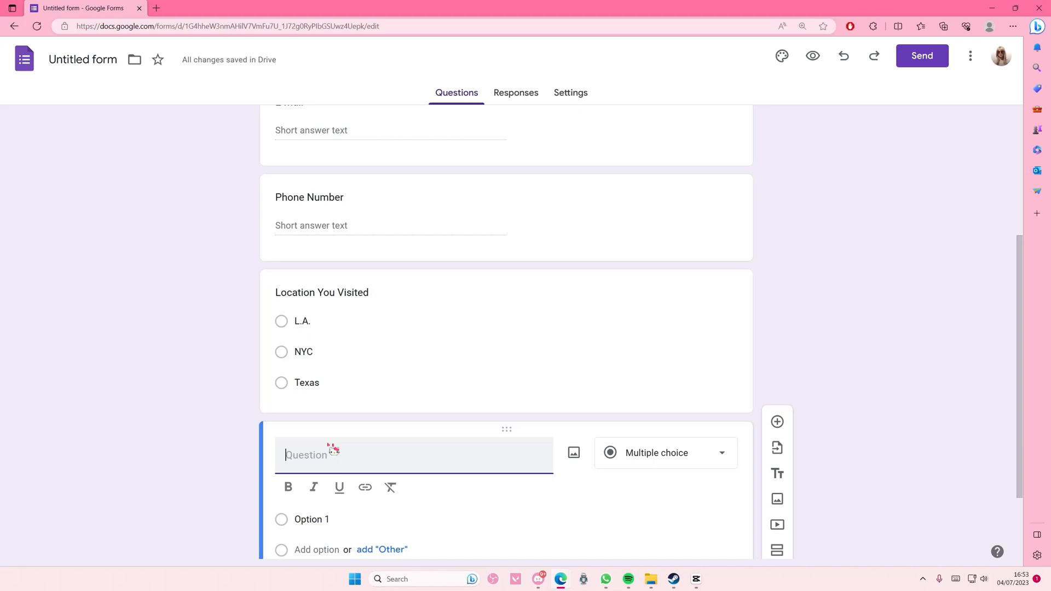
{"action": "type", "text": "Dine In / Tkae Out"}
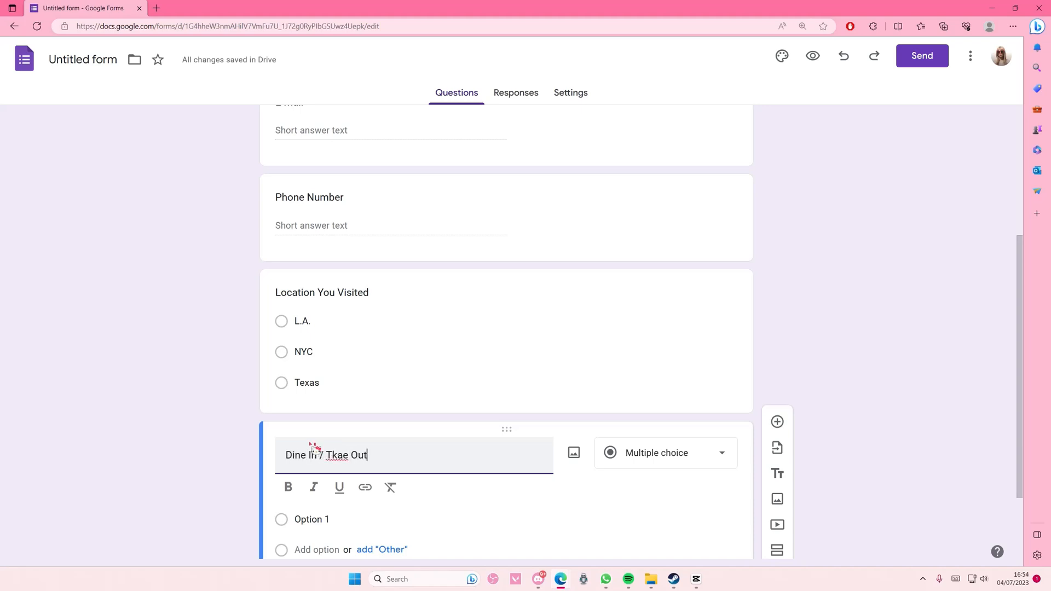
{"action": "scroll", "coordinate": [334, 465], "scroll_direction": "down", "scroll_amount": 1}
{"action": "left_click", "coordinate": [375, 482]}
{"action": "left_click", "coordinate": [339, 434]}
{"action": "type", "text": "R"}
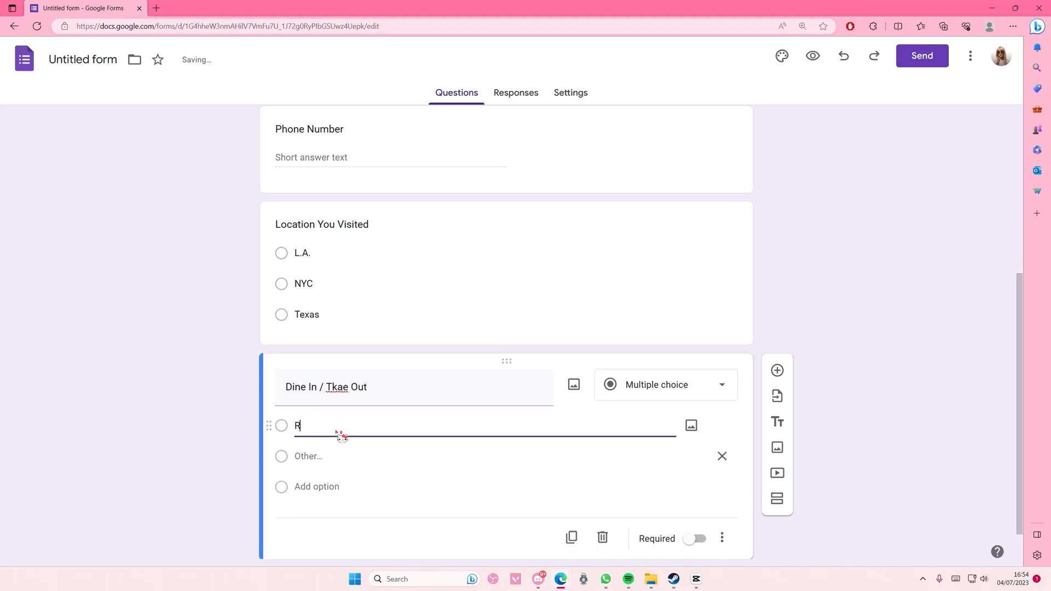
{"action": "type", "text": "ine In"}
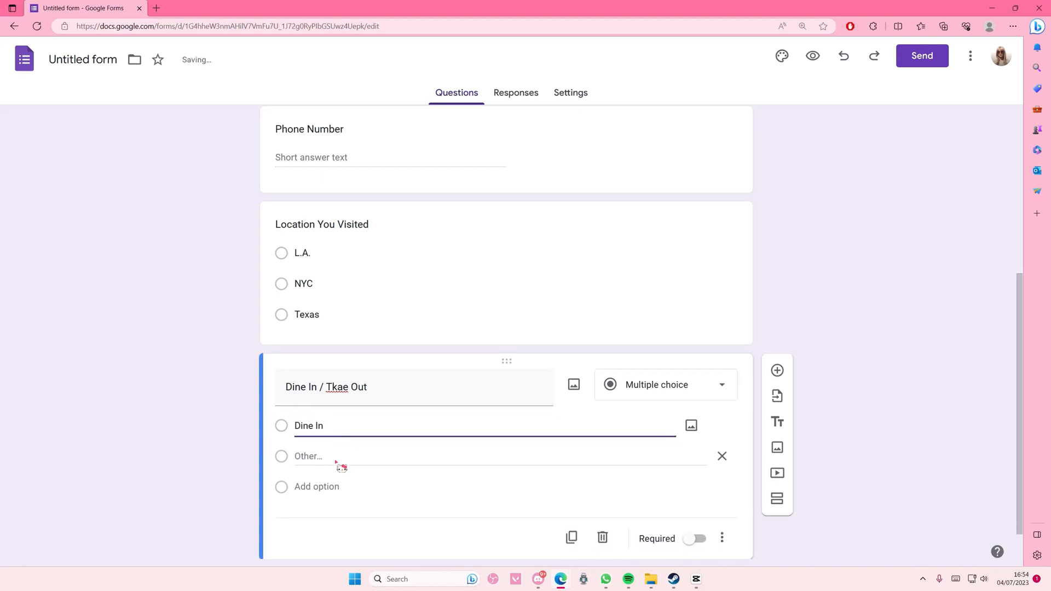
{"action": "left_click", "coordinate": [333, 458]}
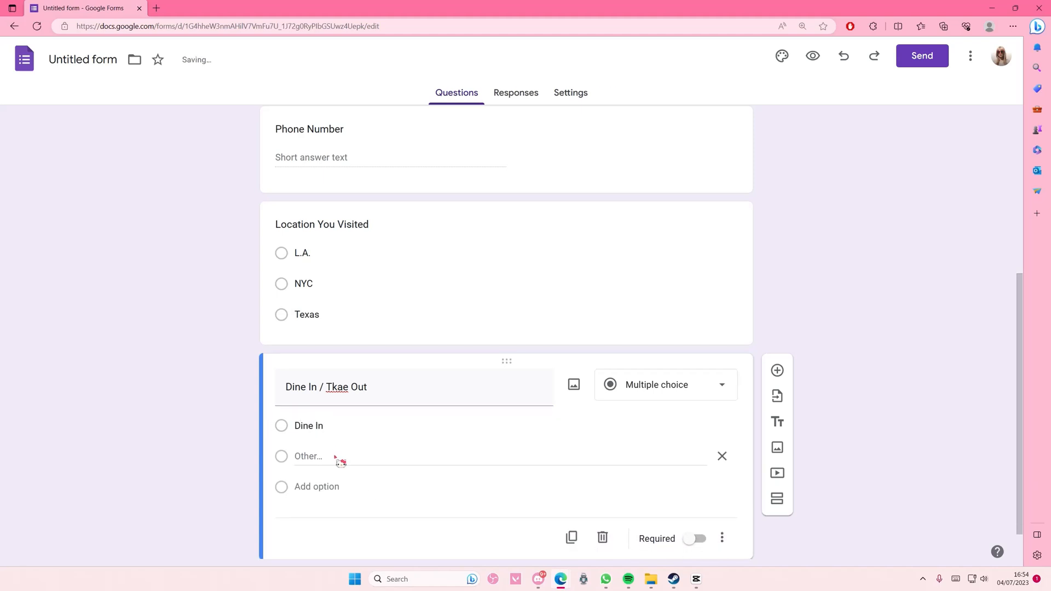
{"action": "left_click", "coordinate": [329, 489]}
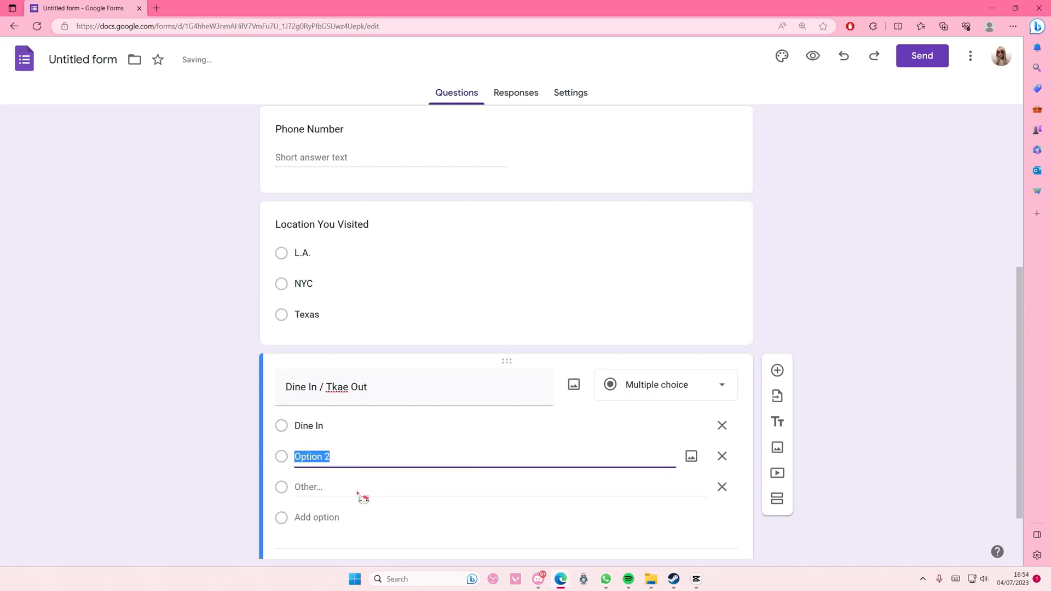
{"action": "left_click", "coordinate": [722, 486]}
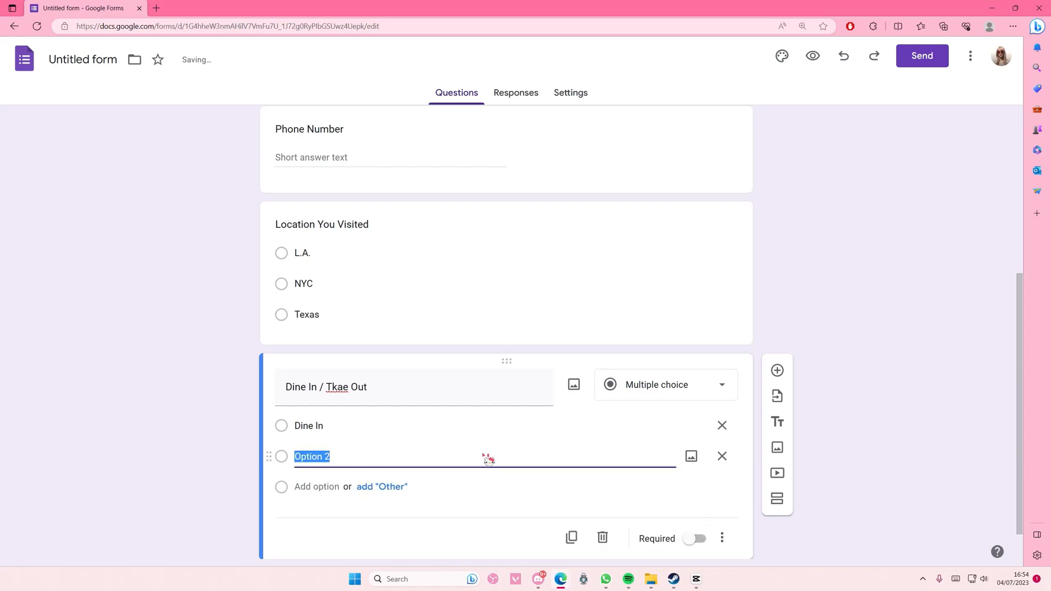
{"action": "type", "text": "Take Out"}
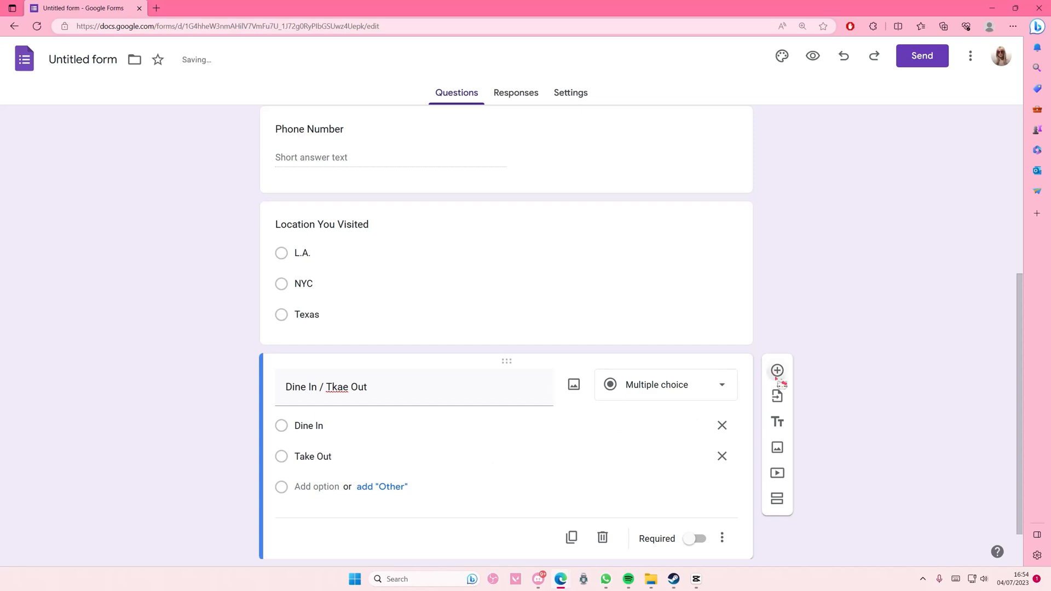
Add a blank question at the end and correct the preceding question's title to "Dine In / Take Out"
{"action": "left_click", "coordinate": [777, 371]}
{"action": "left_click", "coordinate": [351, 258]}
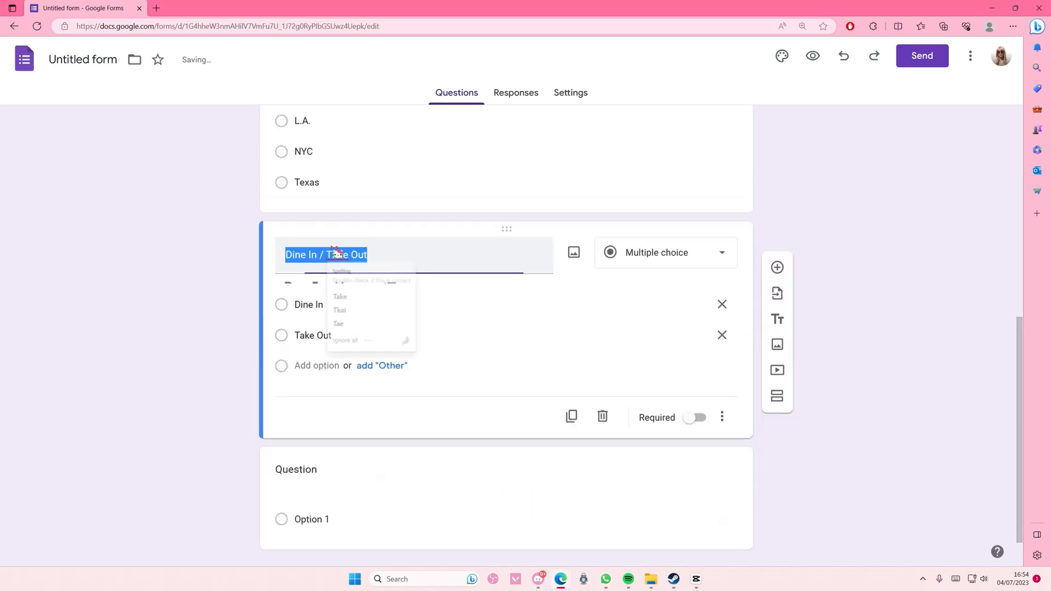
{"action": "key", "text": "BackSpace"}
{"action": "key", "text": "BackSpace"}
{"action": "key", "text": "BackSpace"}
{"action": "type", "text": "al"}
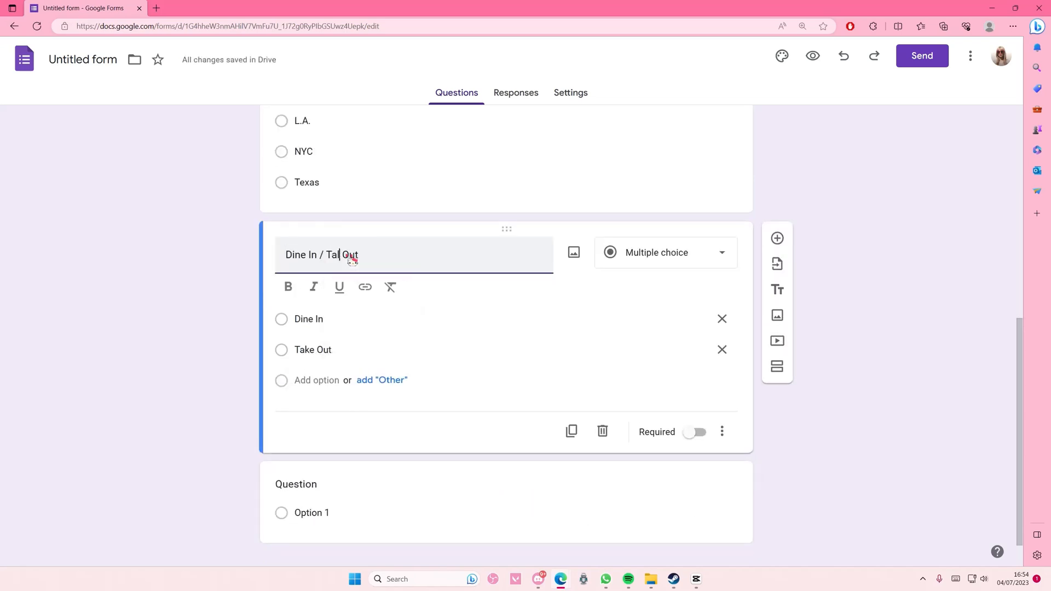
{"action": "type", "text": "ke"}
Title the blank last question "Date Visited" and set its answer type to Short answer
{"action": "scroll", "coordinate": [364, 370], "scroll_direction": "down", "scroll_amount": 1}
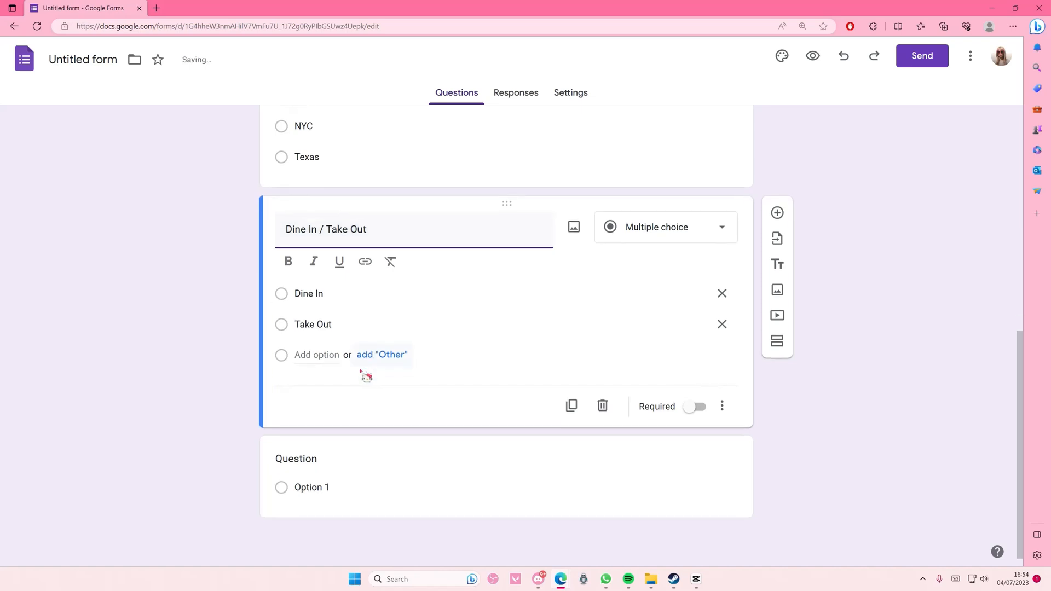
{"action": "left_click", "coordinate": [314, 477]}
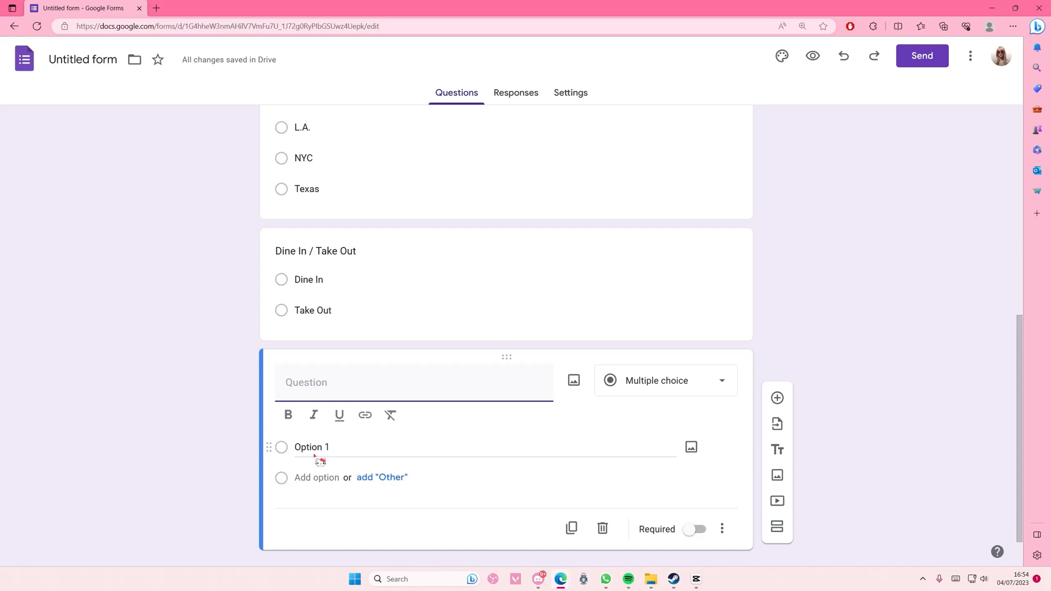
{"action": "type", "text": "date"}
{"action": "key", "text": "BackSpace"}
{"action": "type", "text": "Date Visited"}
{"action": "left_click", "coordinate": [681, 380]}
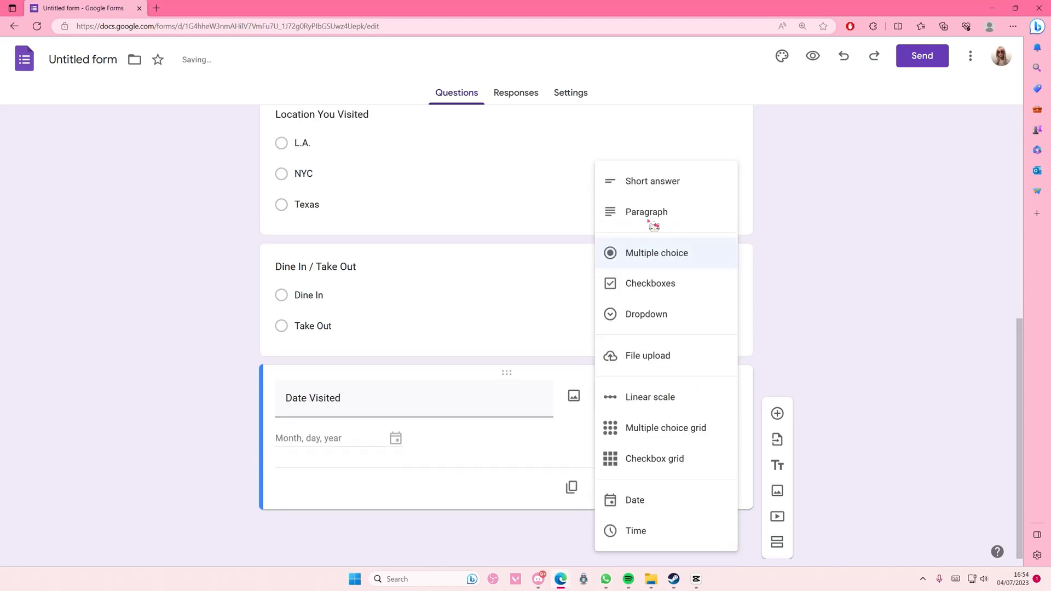
{"action": "left_click", "coordinate": [705, 405]}
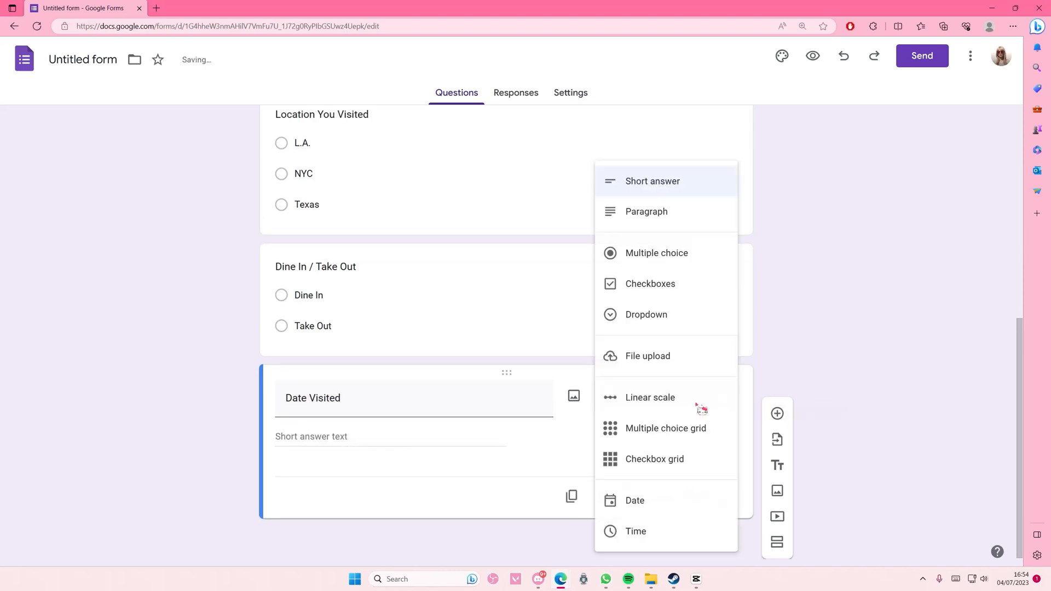
{"action": "left_click", "coordinate": [806, 388]}
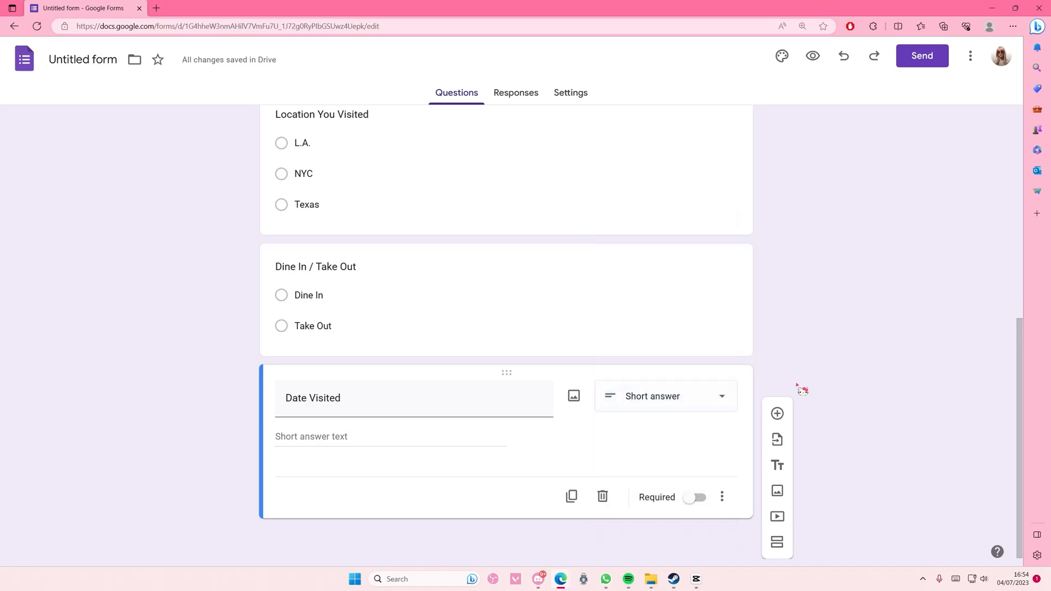
Set the Date Visited question's answer type to Date and add a blank question below it
{"action": "left_click", "coordinate": [680, 397]}
{"action": "left_click", "coordinate": [657, 498]}
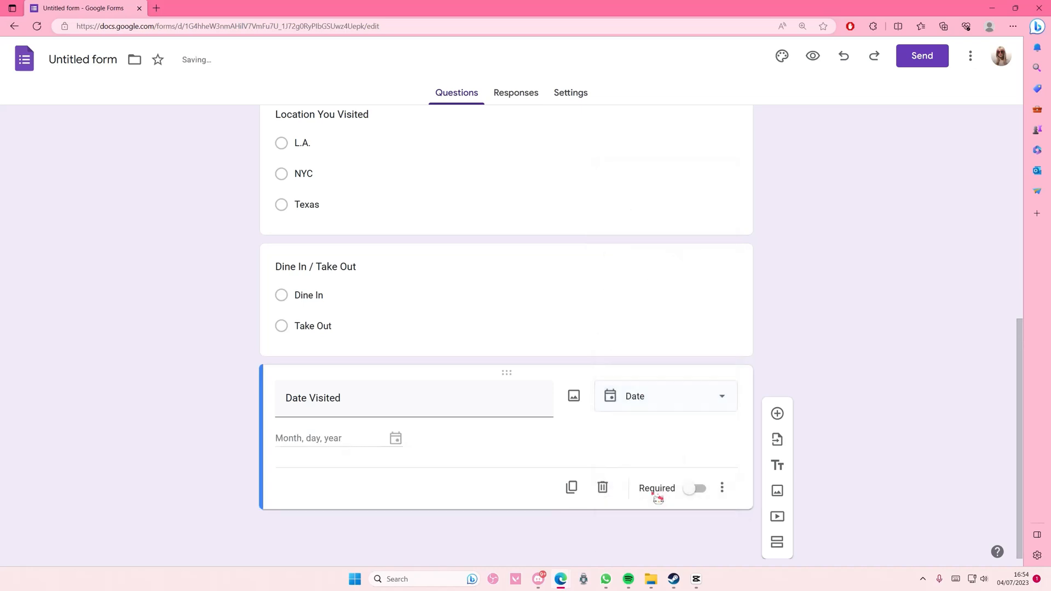
{"action": "left_click", "coordinate": [777, 414]}
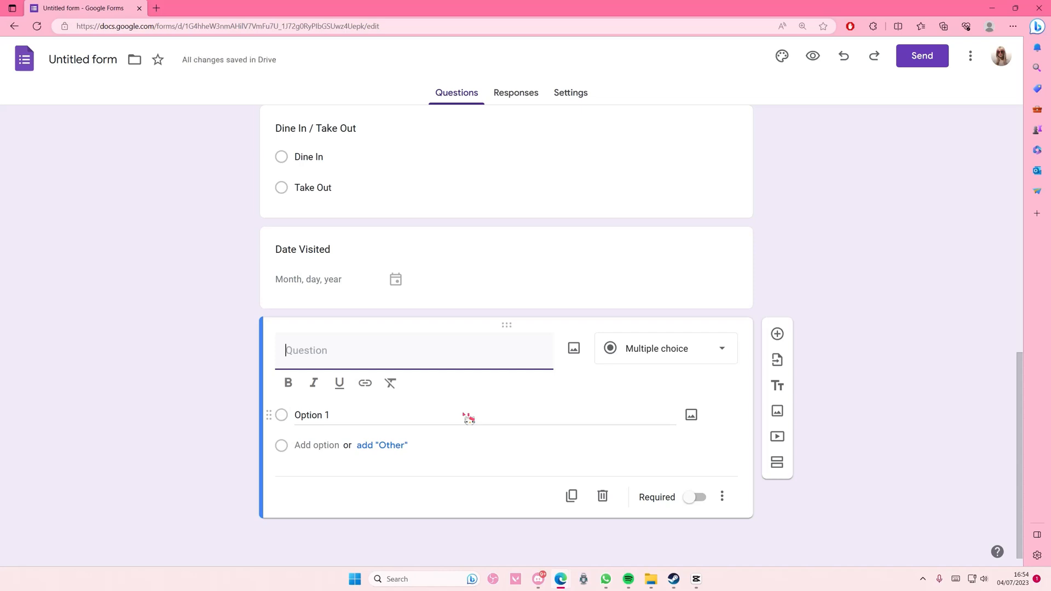
Title the blank question "Food Quality" and give it the answer options Excellent, Good, Fair and Dissatisfied
{"action": "type", "text": "Food Quality"}
{"action": "left_click", "coordinate": [367, 417]}
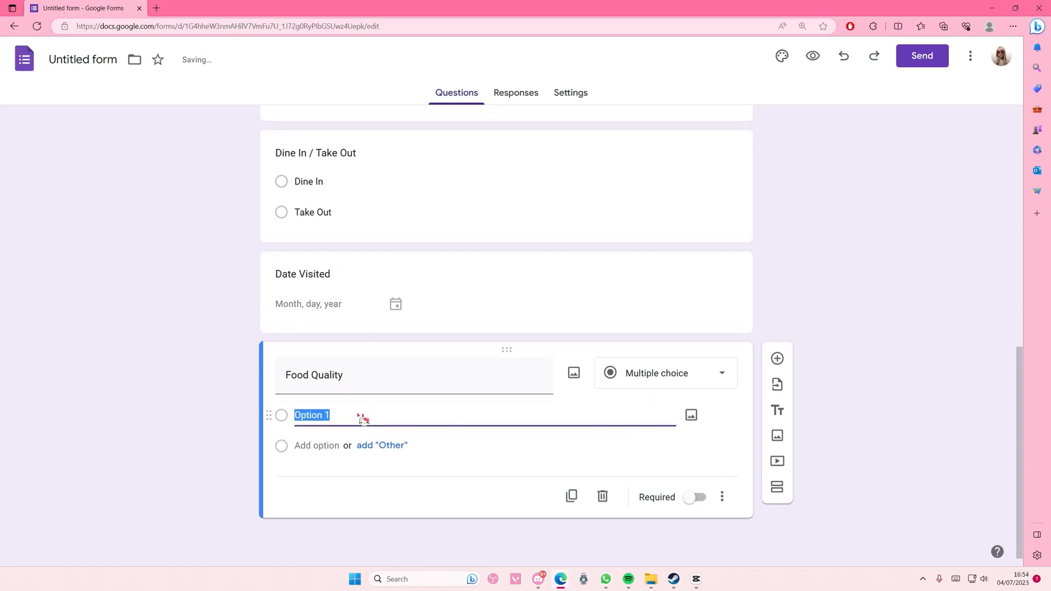
{"action": "type", "text": "Excellent"}
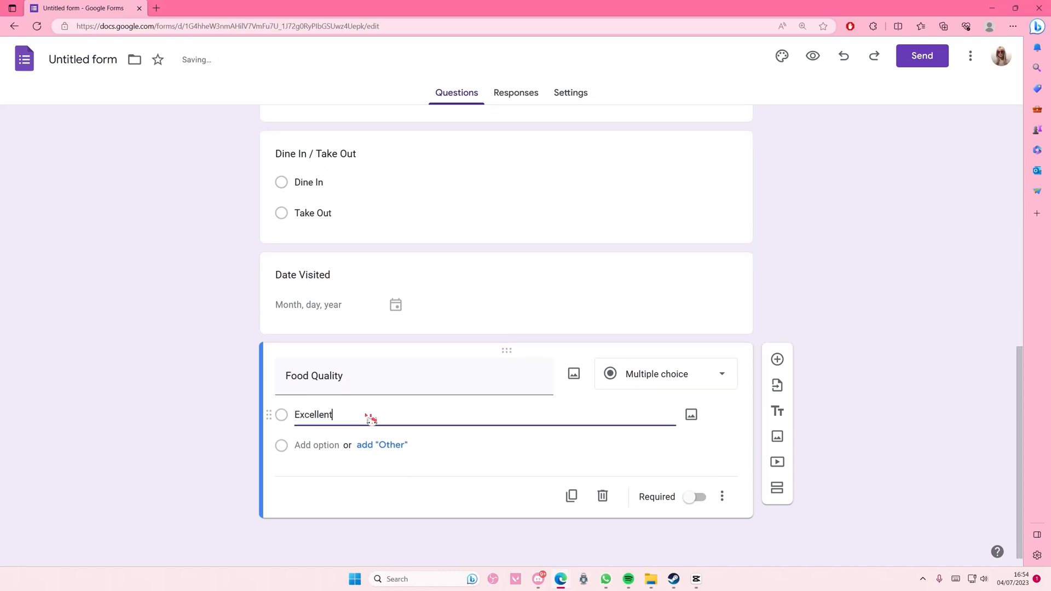
{"action": "left_click", "coordinate": [317, 445]}
{"action": "type", "text": "Good"}
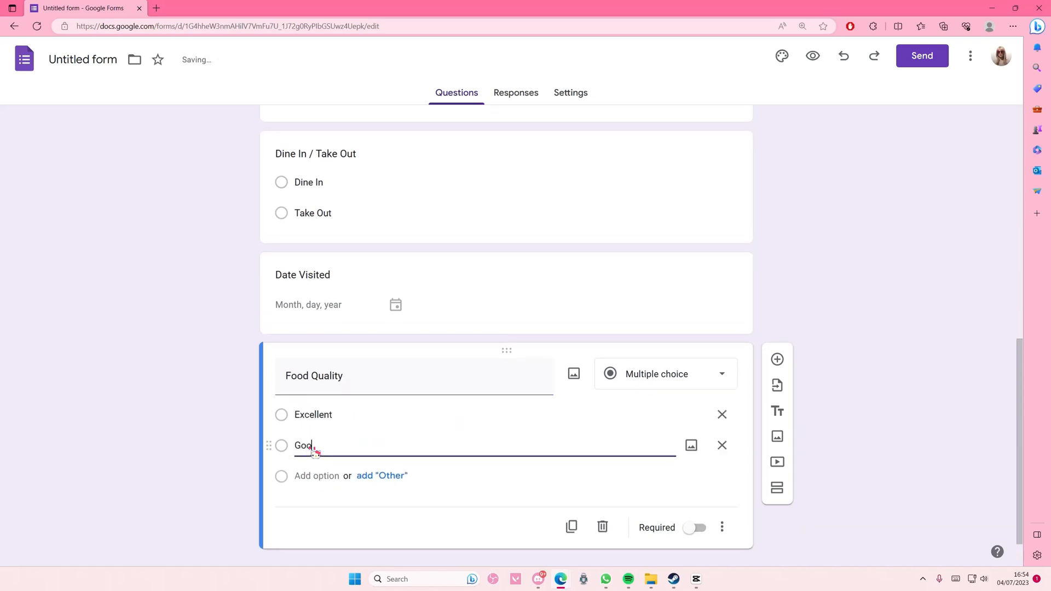
{"action": "key", "text": "Return"}
{"action": "type", "text": "Fair"}
{"action": "key", "text": "Return"}
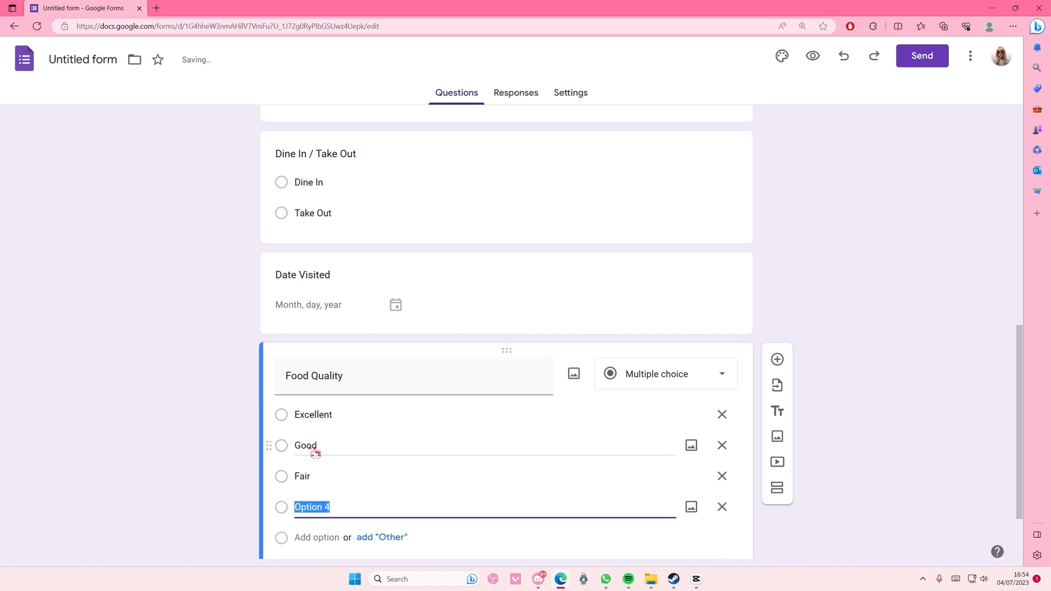
{"action": "type", "text": "Dissatisfied"}
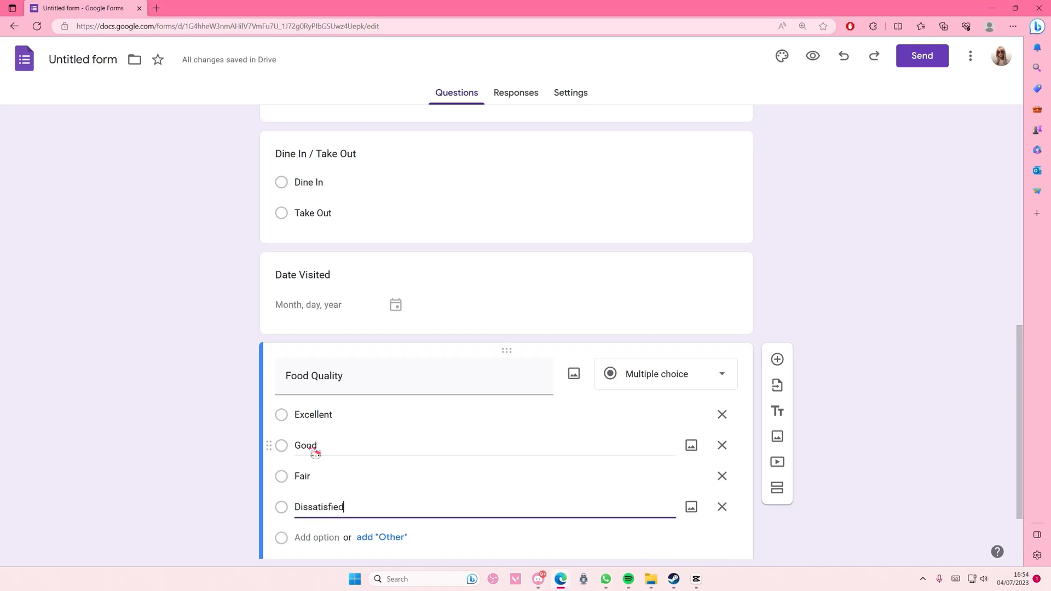
Add a multiple-choice question titled "Service Quality" with all the suggested options: Excellent, Very good, Good, Fair and Poor
{"action": "left_click", "coordinate": [777, 360]}
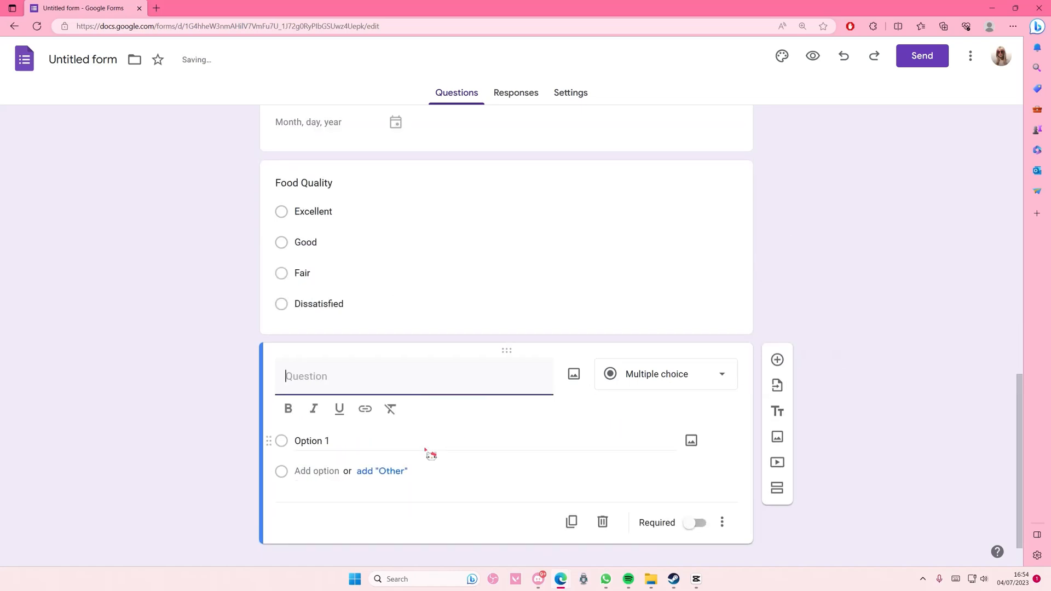
{"action": "type", "text": "Service Quali"}
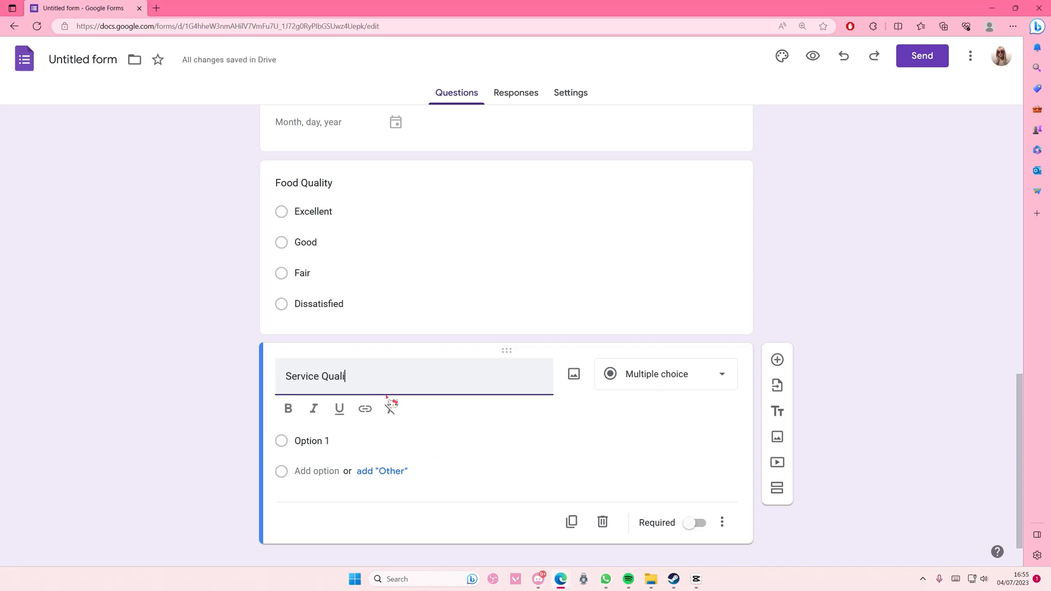
{"action": "type", "text": "ty"}
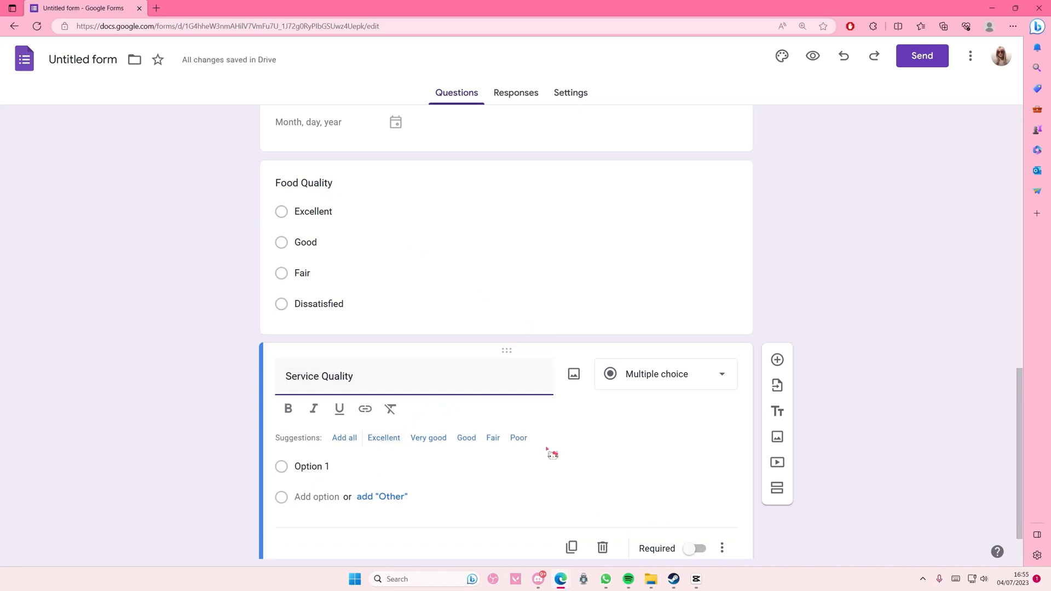
{"action": "left_click", "coordinate": [351, 438]}
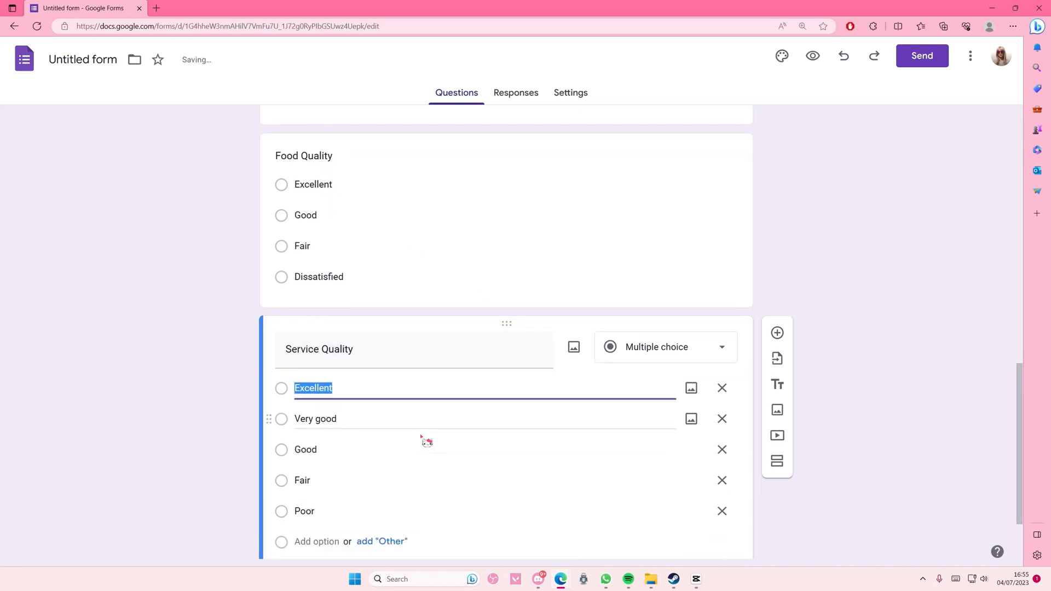
Rename the last answer option of the Food Quality question to "Poor"
{"action": "scroll", "coordinate": [353, 329], "scroll_direction": "up", "scroll_amount": 1}
{"action": "left_click", "coordinate": [350, 256]}
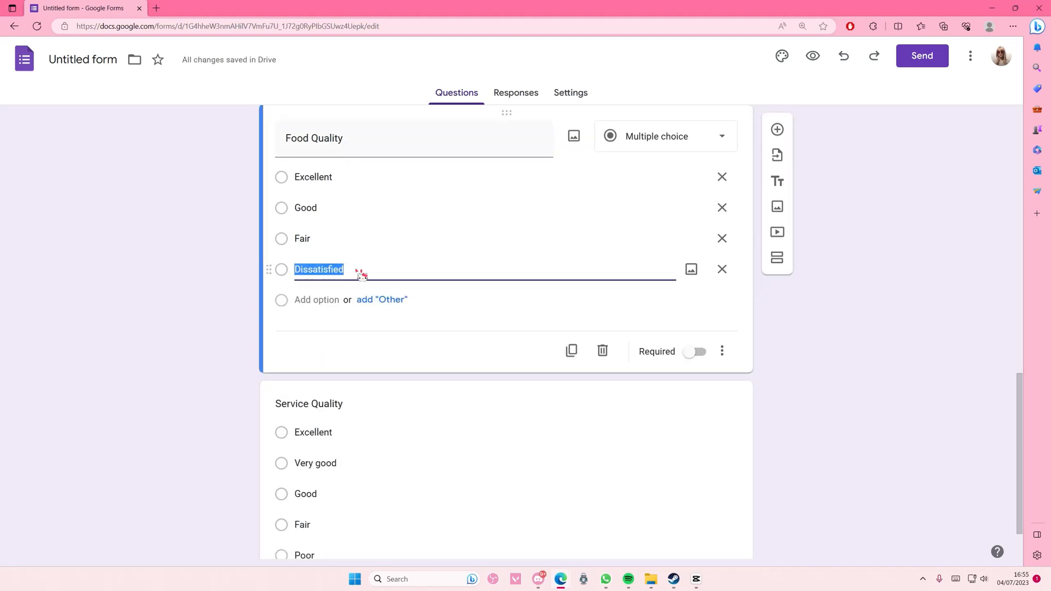
{"action": "type", "text": "Poor"}
{"action": "left_click", "coordinate": [815, 345]}
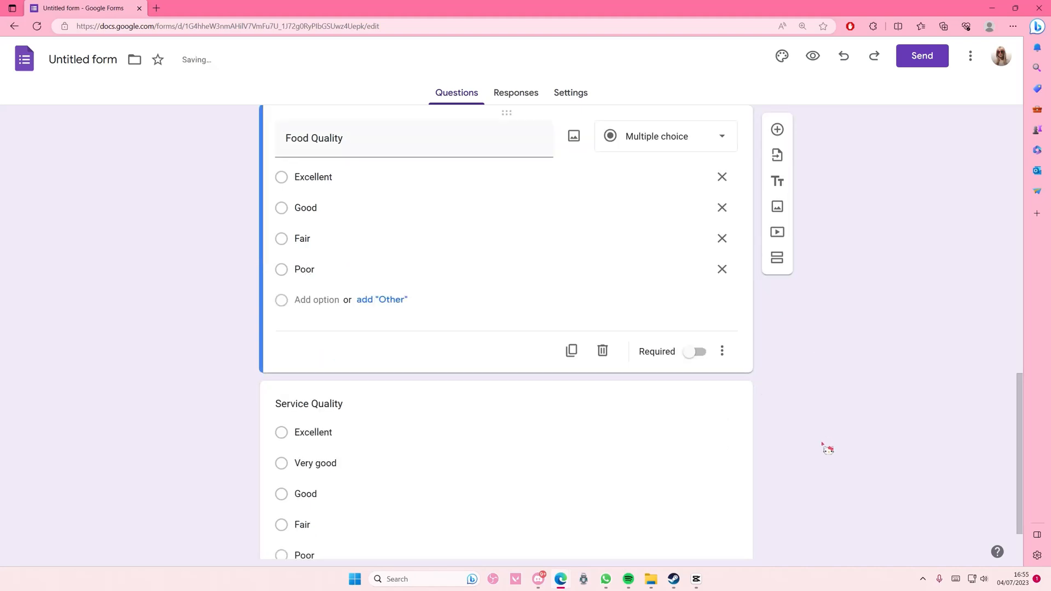
{"action": "scroll", "coordinate": [828, 449], "scroll_direction": "down", "scroll_amount": 1}
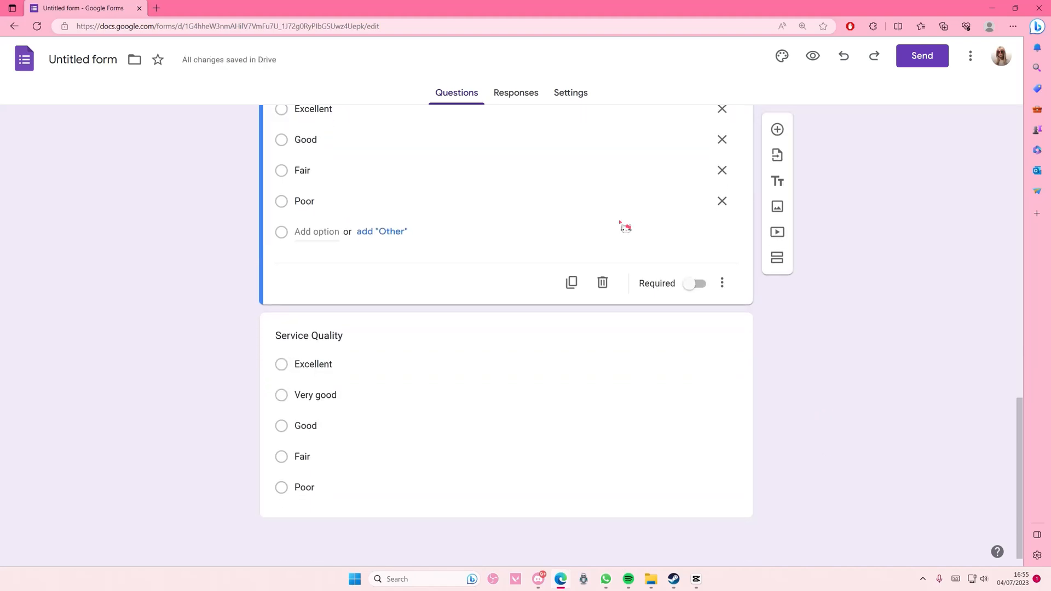
Review the form's responses page, its response collection settings with the email collection choices, and the form defaults
{"action": "left_click", "coordinate": [515, 97]}
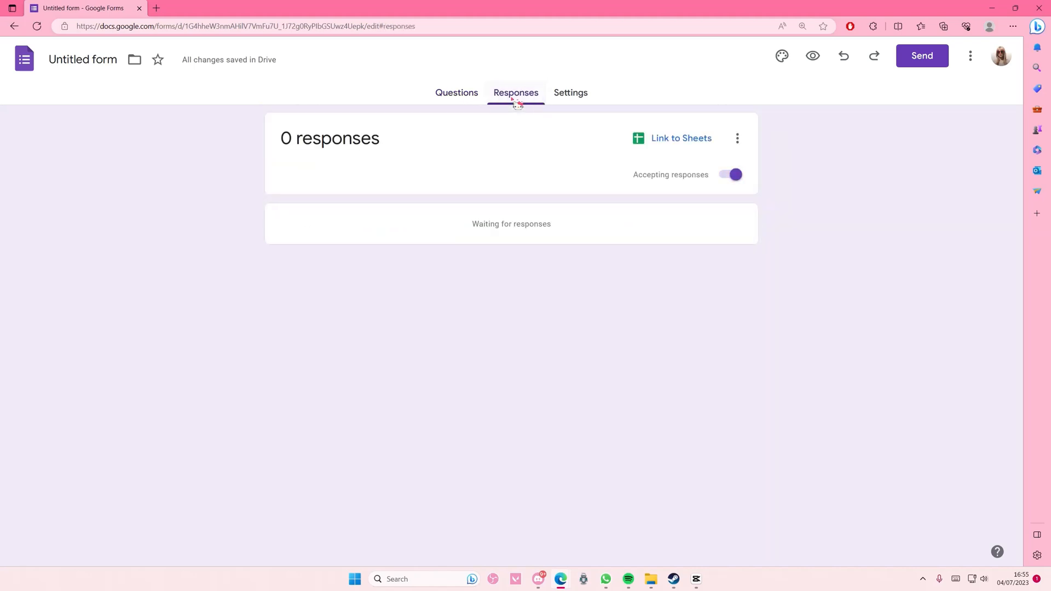
{"action": "left_click", "coordinate": [564, 95]}
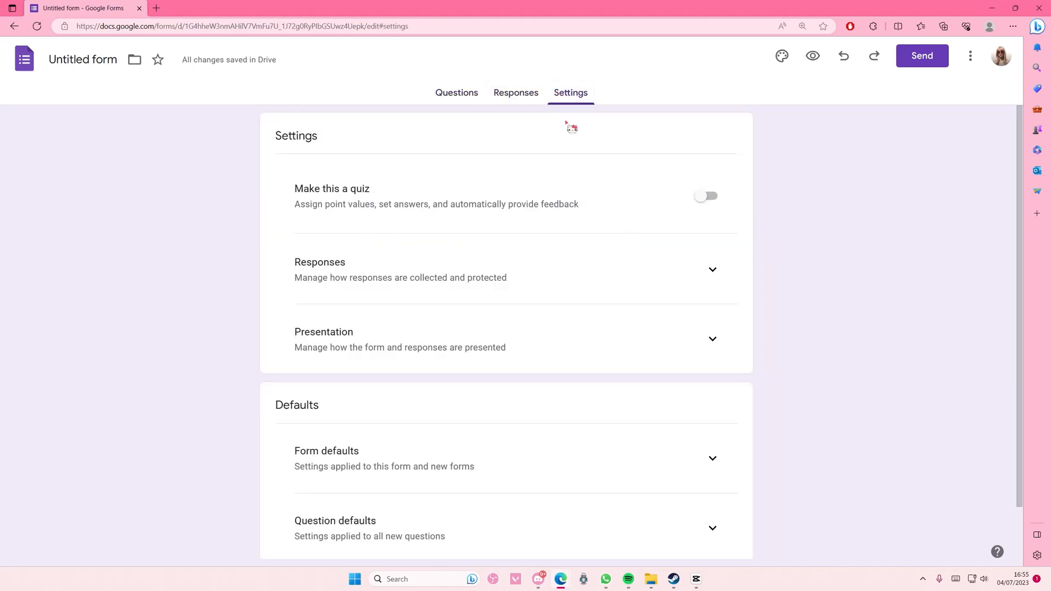
{"action": "left_click", "coordinate": [720, 268]}
{"action": "scroll", "coordinate": [712, 276], "scroll_direction": "down", "scroll_amount": 1}
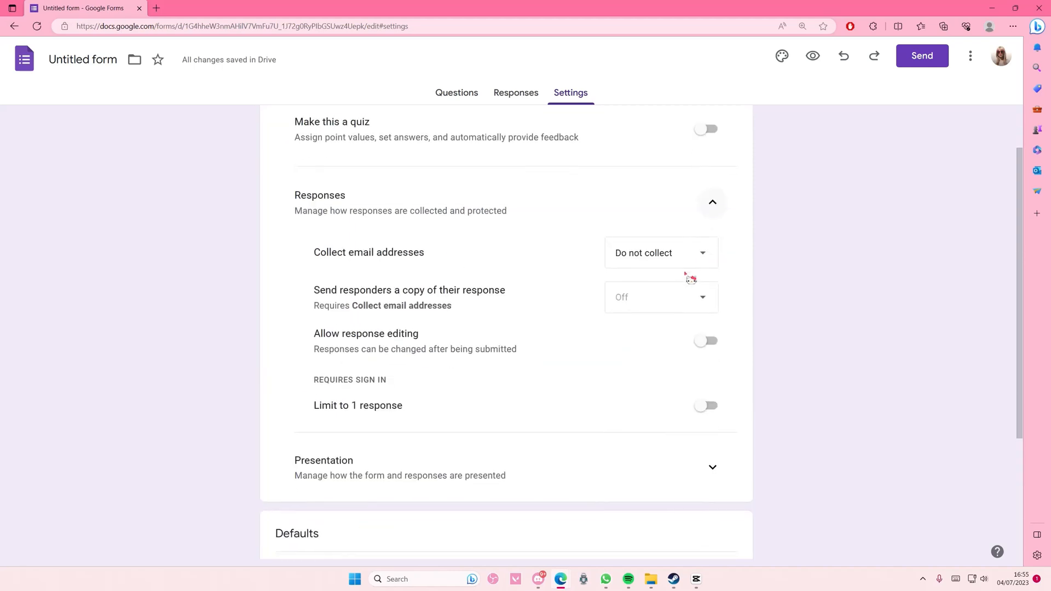
{"action": "left_click", "coordinate": [660, 262]}
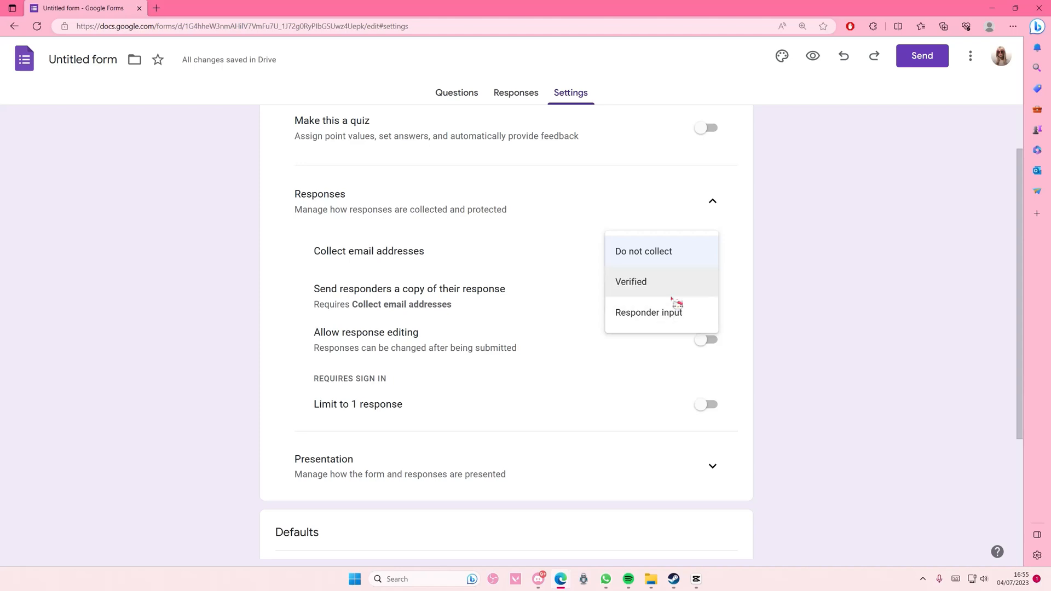
{"action": "left_click", "coordinate": [749, 305]}
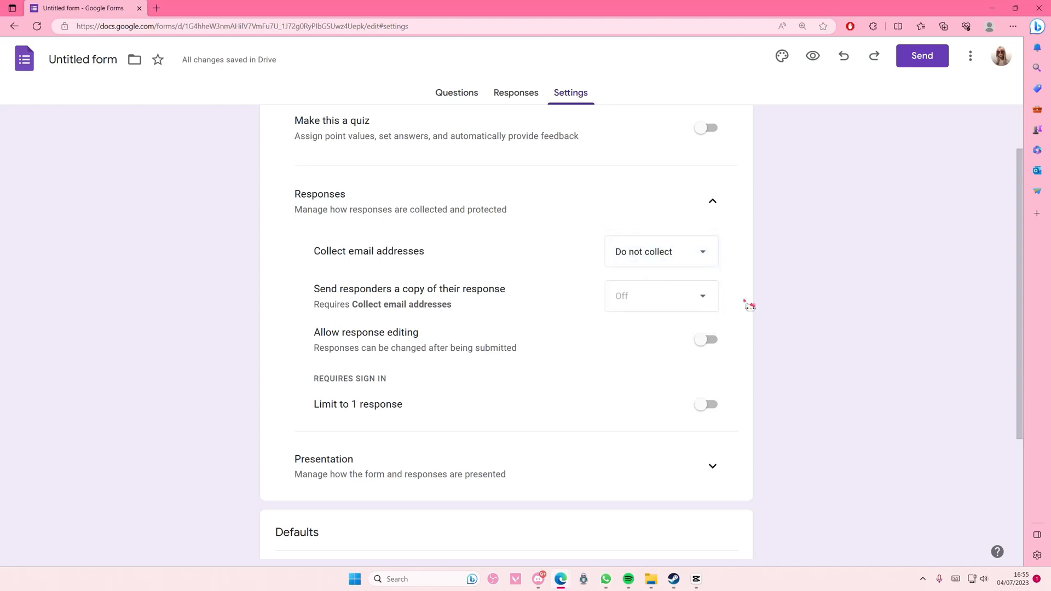
{"action": "scroll", "coordinate": [748, 309], "scroll_direction": "down", "scroll_amount": 3}
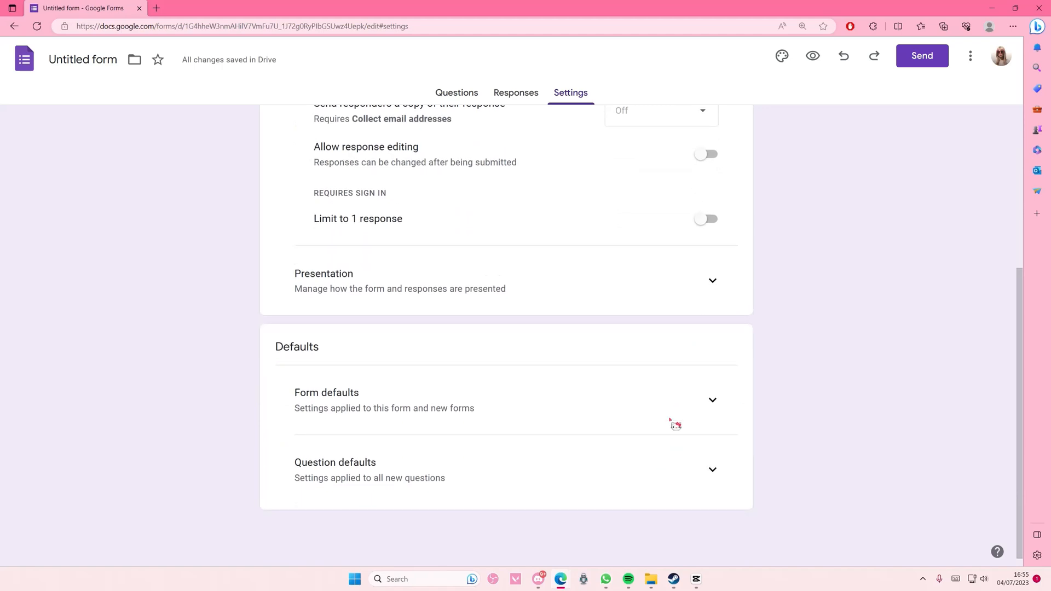
{"action": "left_click", "coordinate": [708, 414]}
{"action": "scroll", "coordinate": [706, 421], "scroll_direction": "down", "scroll_amount": 1}
{"action": "scroll", "coordinate": [657, 444], "scroll_direction": "up", "scroll_amount": 5}
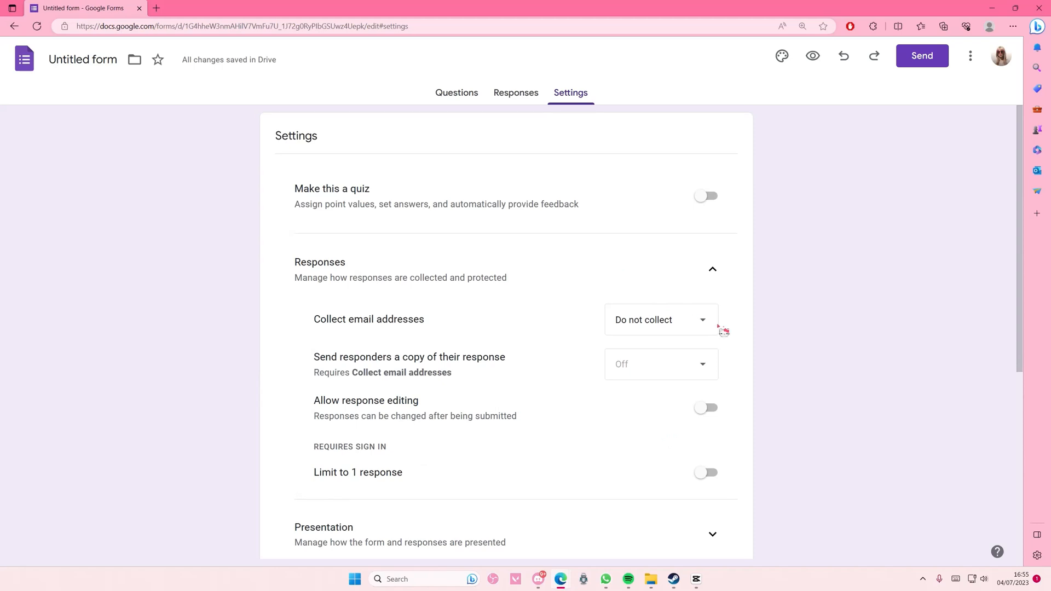
Set the collection of respondents' email addresses to Verified in the form's response settings
{"action": "left_click", "coordinate": [685, 324]}
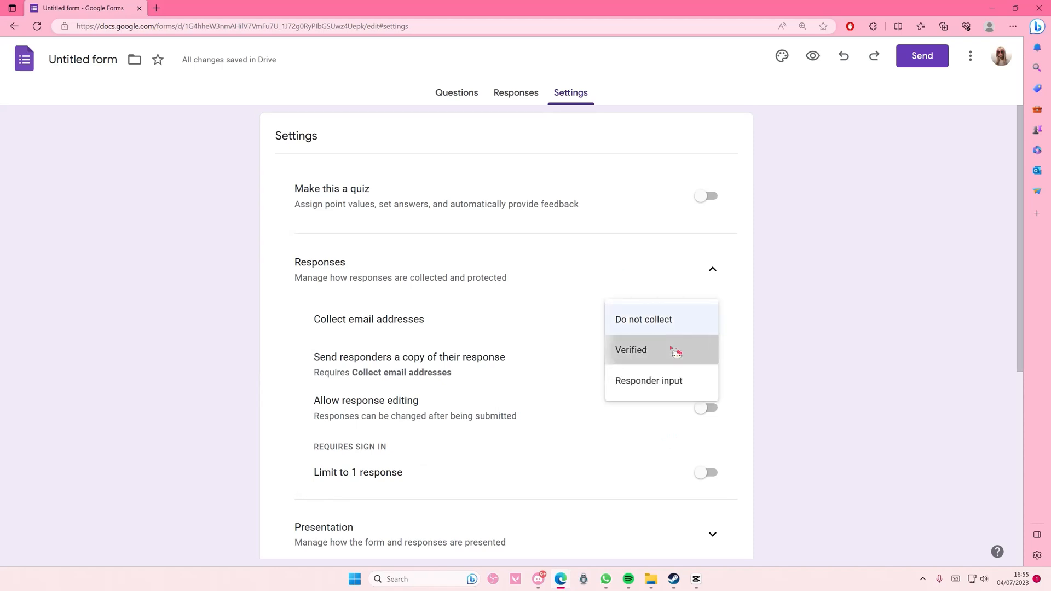
{"action": "left_click", "coordinate": [669, 349]}
{"action": "left_click", "coordinate": [677, 323]}
{"action": "left_click", "coordinate": [767, 363]}
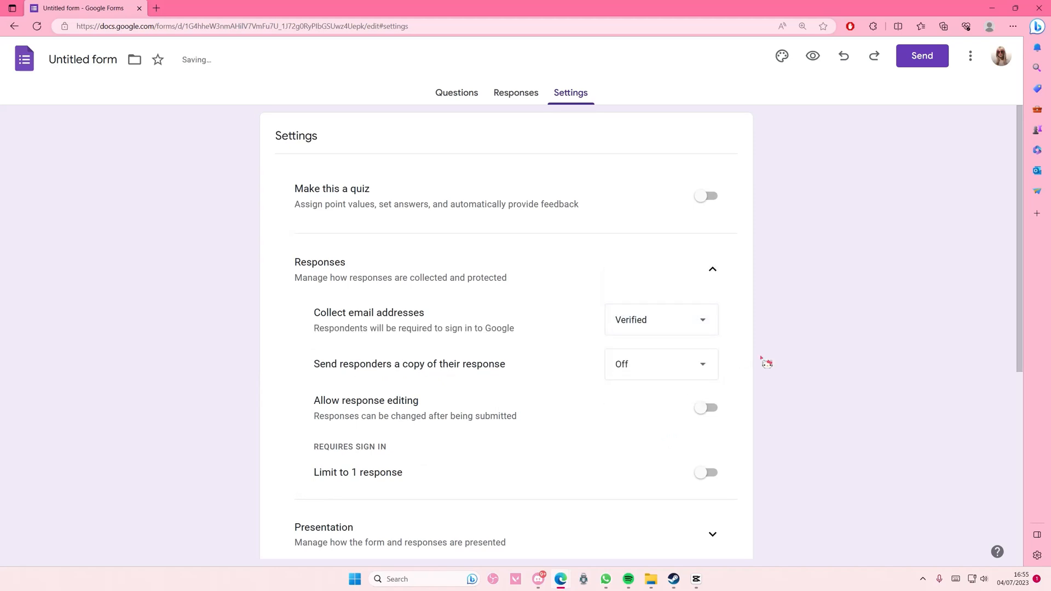
Copy the form's share link and open it in a new browser tab
{"action": "left_click", "coordinate": [930, 65]}
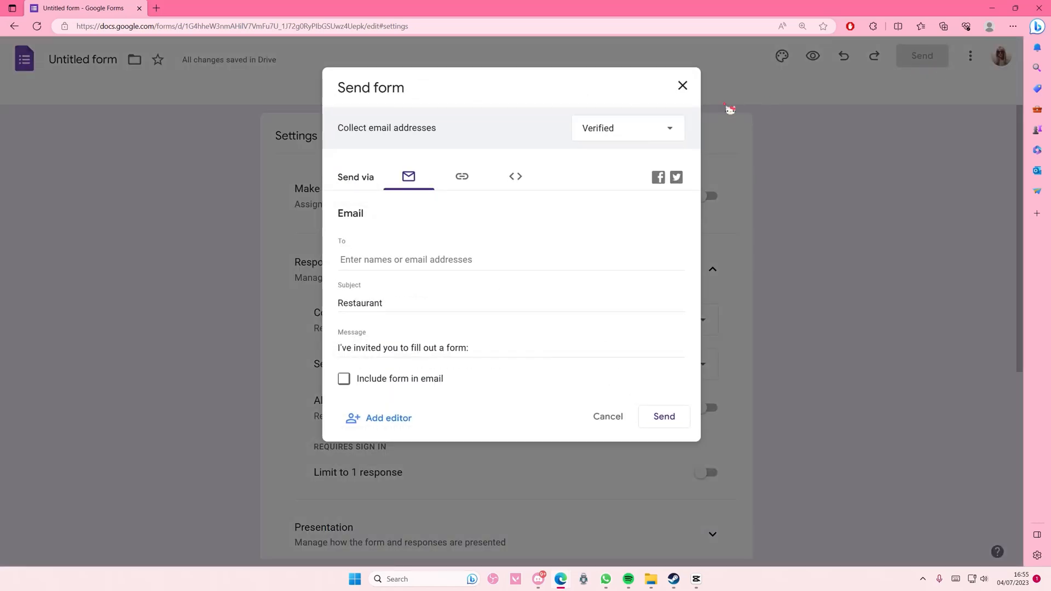
{"action": "left_click", "coordinate": [462, 175]}
{"action": "left_click", "coordinate": [678, 281]}
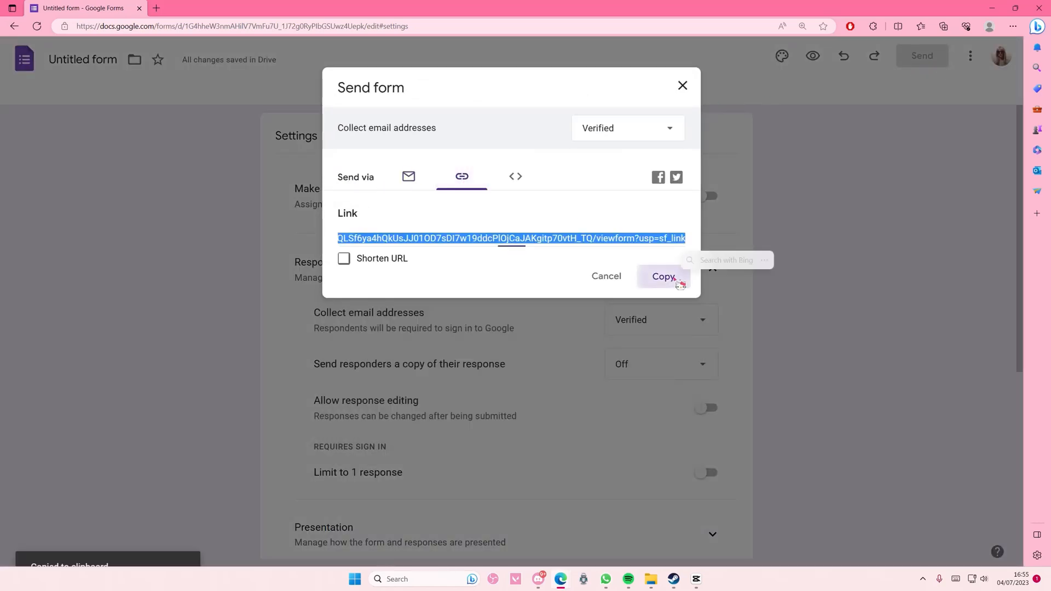
{"action": "left_click", "coordinate": [683, 85]}
{"action": "left_click", "coordinate": [157, 8]}
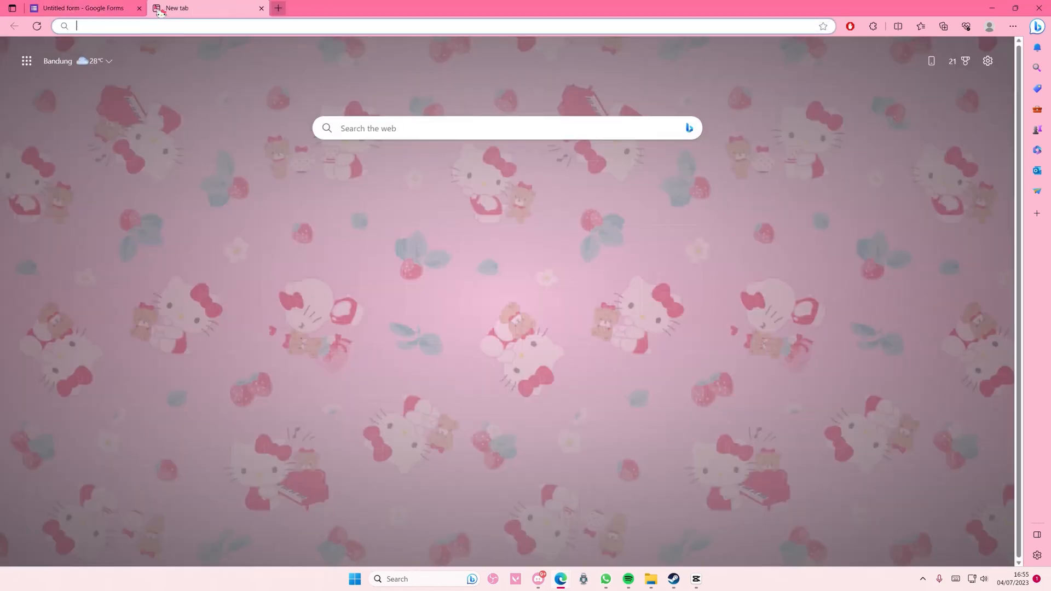
{"action": "key", "text": "ctrl+v"}
{"action": "key", "text": "Return"}
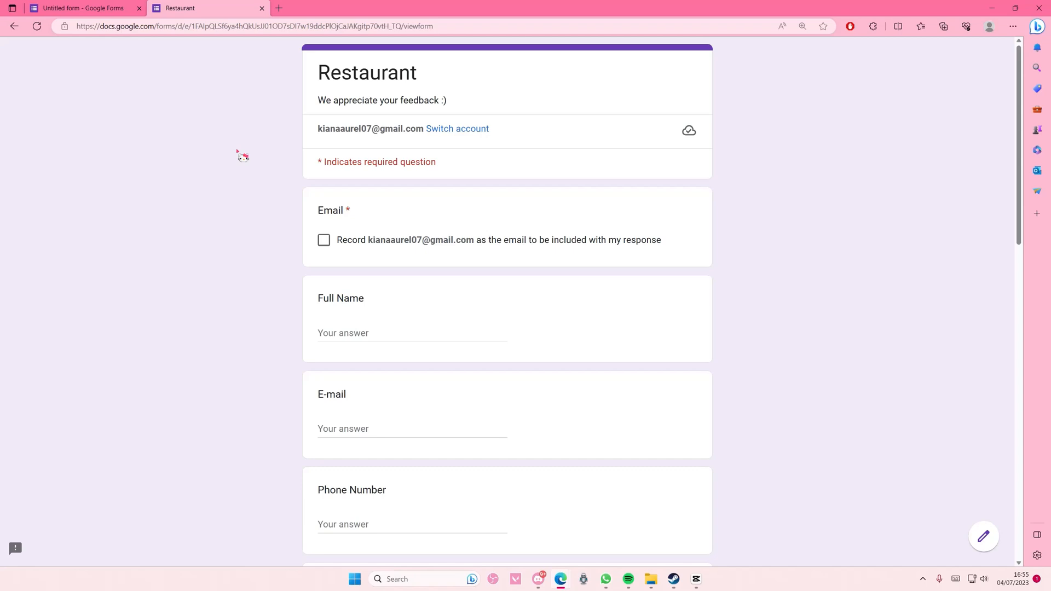
Agree to record the account's email with the response and look through the live form's questions
{"action": "left_click", "coordinate": [324, 241]}
{"action": "scroll", "coordinate": [382, 323], "scroll_direction": "down", "scroll_amount": 1}
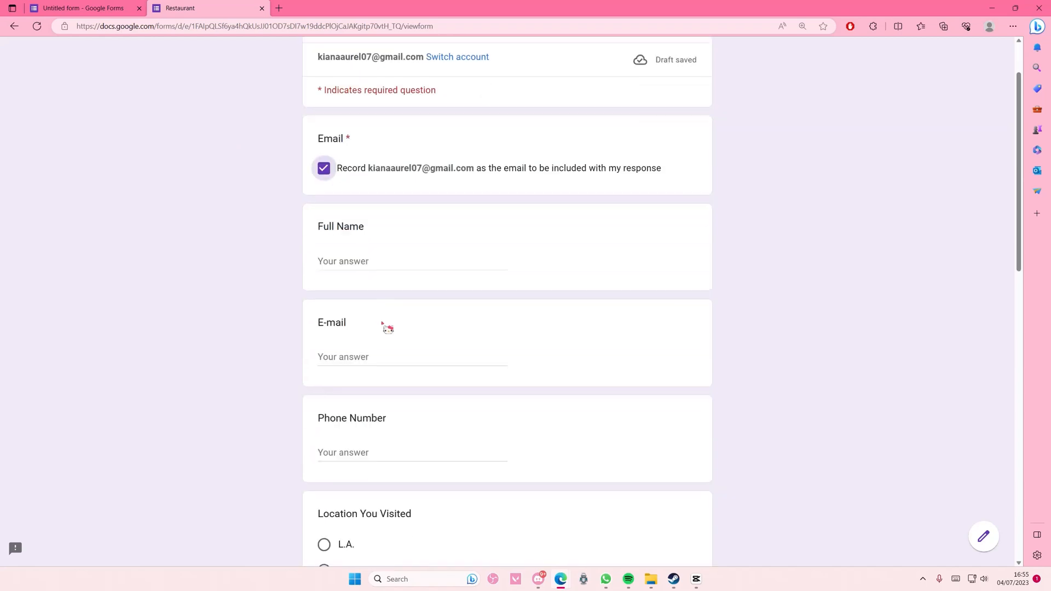
{"action": "scroll", "coordinate": [387, 328], "scroll_direction": "down", "scroll_amount": 6}
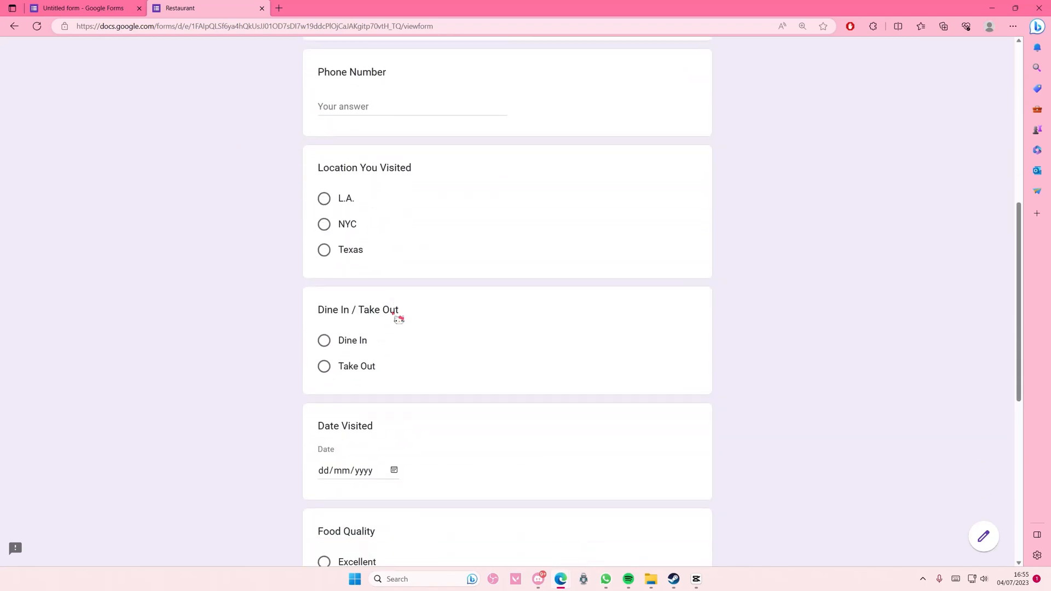
{"action": "scroll", "coordinate": [398, 320], "scroll_direction": "down", "scroll_amount": 2}
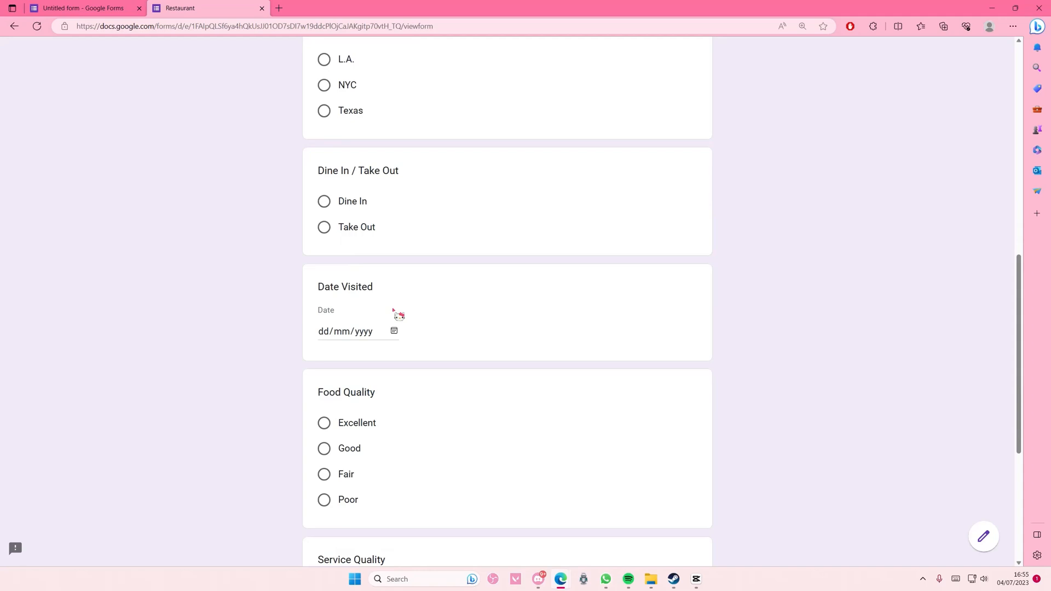
Check the responses page in the form editor and return to the beginning of the live form
{"action": "left_click", "coordinate": [82, 8]}
{"action": "left_click", "coordinate": [489, 101]}
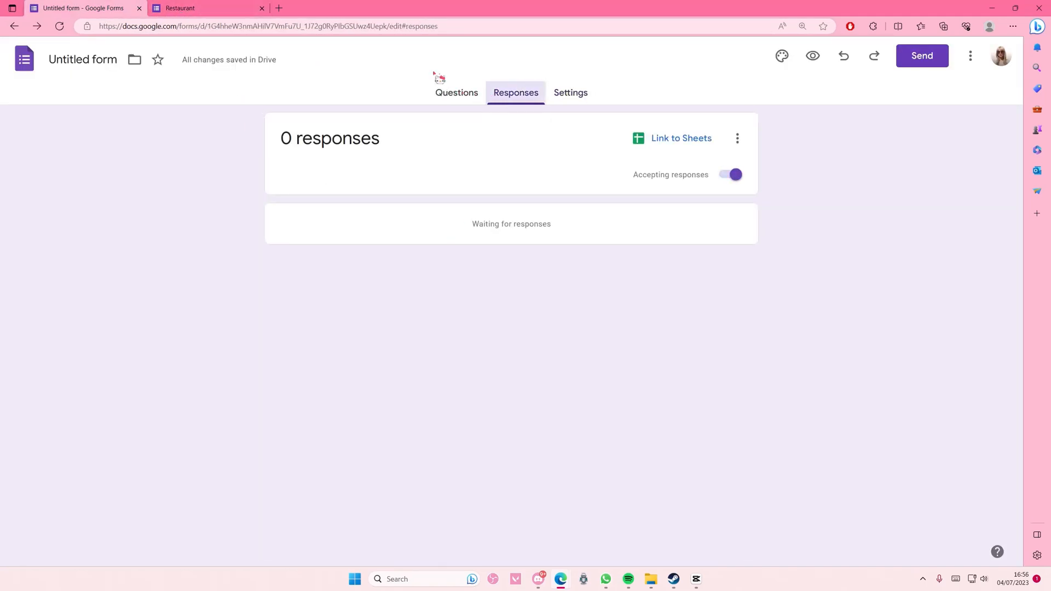
{"action": "left_click", "coordinate": [180, 8]}
{"action": "scroll", "coordinate": [291, 230], "scroll_direction": "up", "scroll_amount": 10}
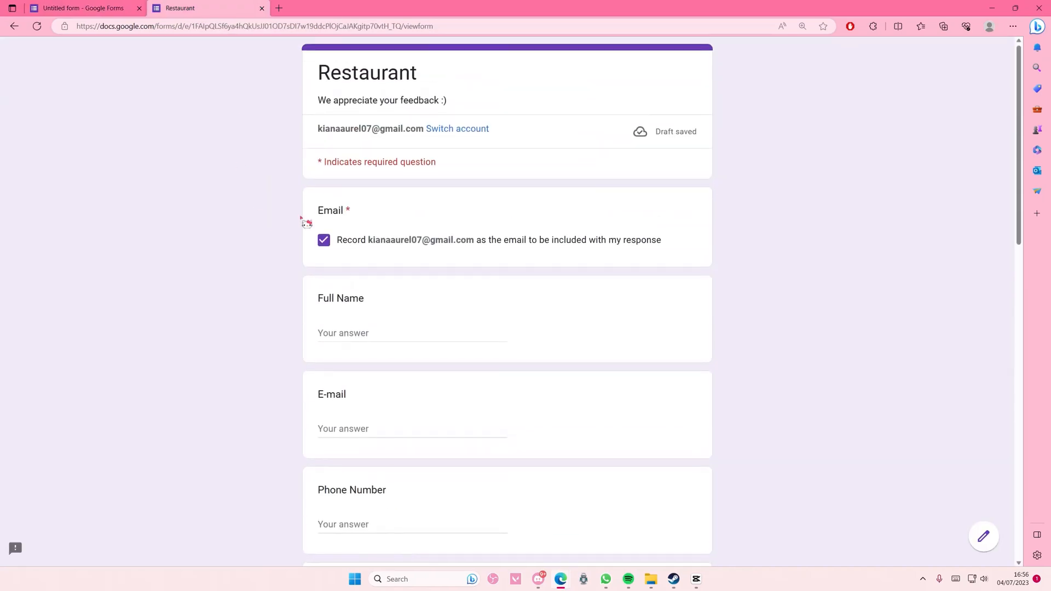
Fill in the respondent's full name and e-mail address in the live form
{"action": "left_click", "coordinate": [354, 334]}
{"action": "type", "text": "Nina"}
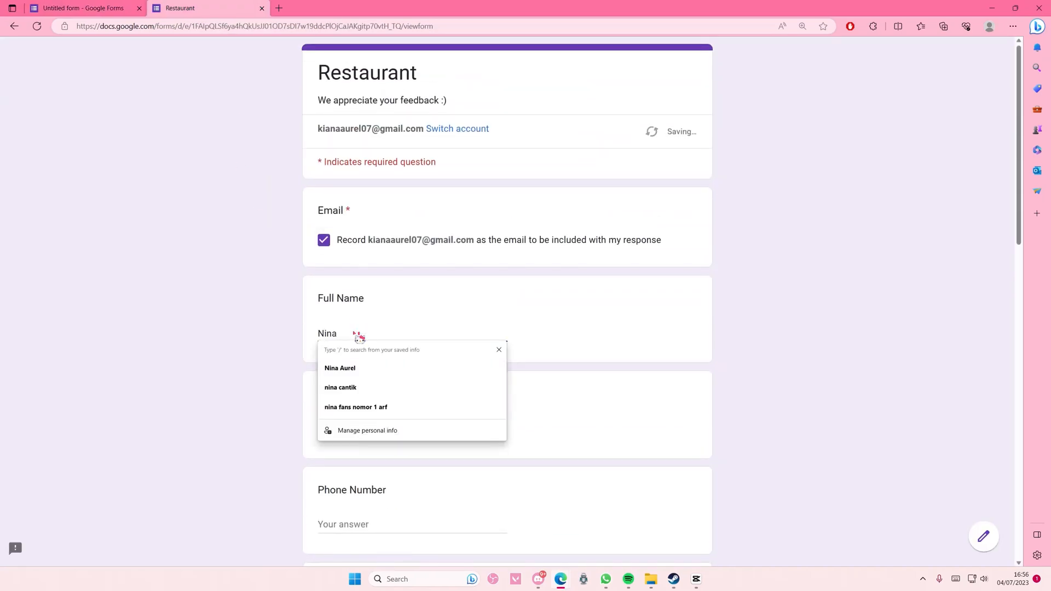
{"action": "scroll", "coordinate": [305, 364], "scroll_direction": "down", "scroll_amount": 2}
{"action": "left_click", "coordinate": [361, 356]}
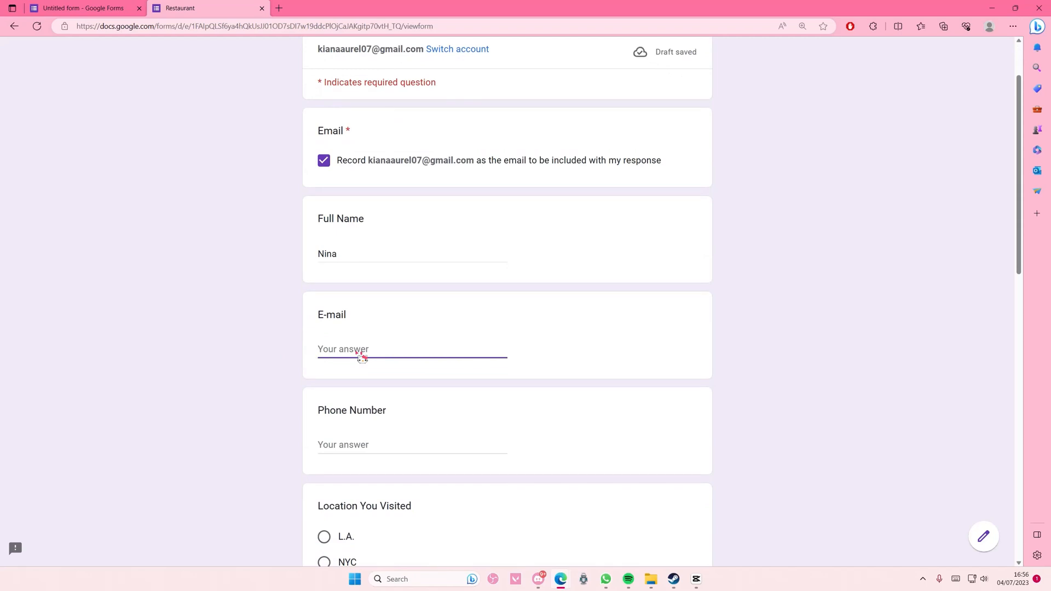
{"action": "type", "text": "ki"}
{"action": "left_click", "coordinate": [374, 406]}
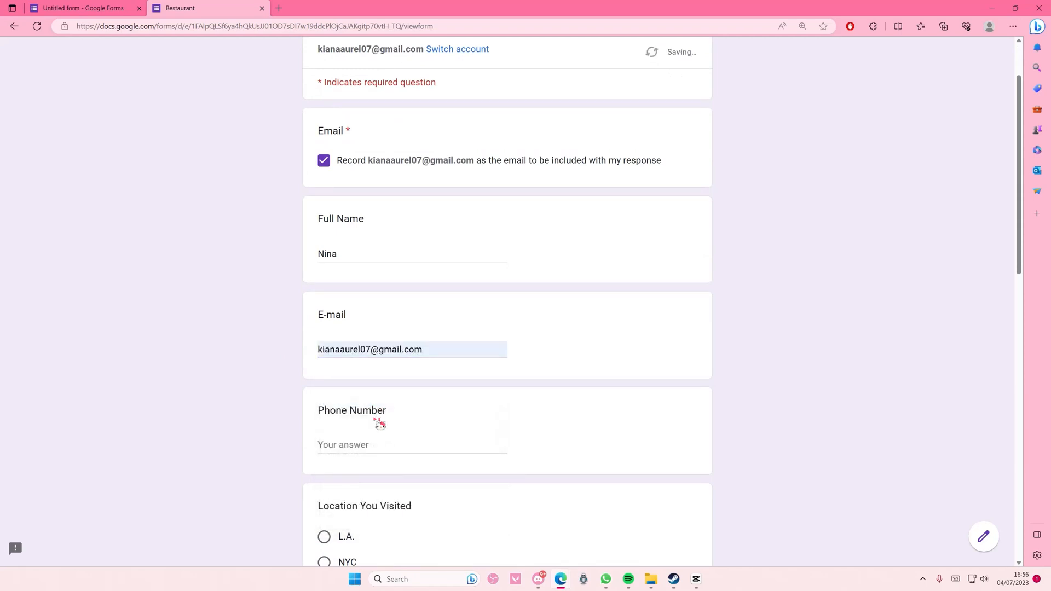
Choose L.A. as the location visited and Dine In as the dining option in the live form
{"action": "left_click", "coordinate": [367, 438]}
{"action": "scroll", "coordinate": [342, 383], "scroll_direction": "down", "scroll_amount": 7}
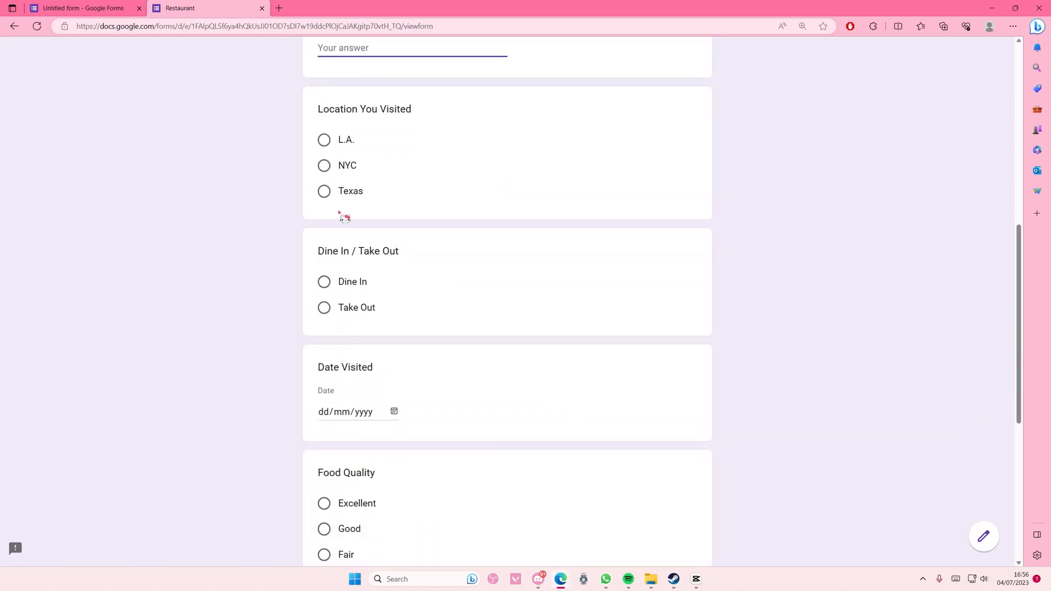
{"action": "left_click", "coordinate": [324, 142]}
{"action": "left_click", "coordinate": [324, 281]}
{"action": "scroll", "coordinate": [345, 386], "scroll_direction": "down", "scroll_amount": 6}
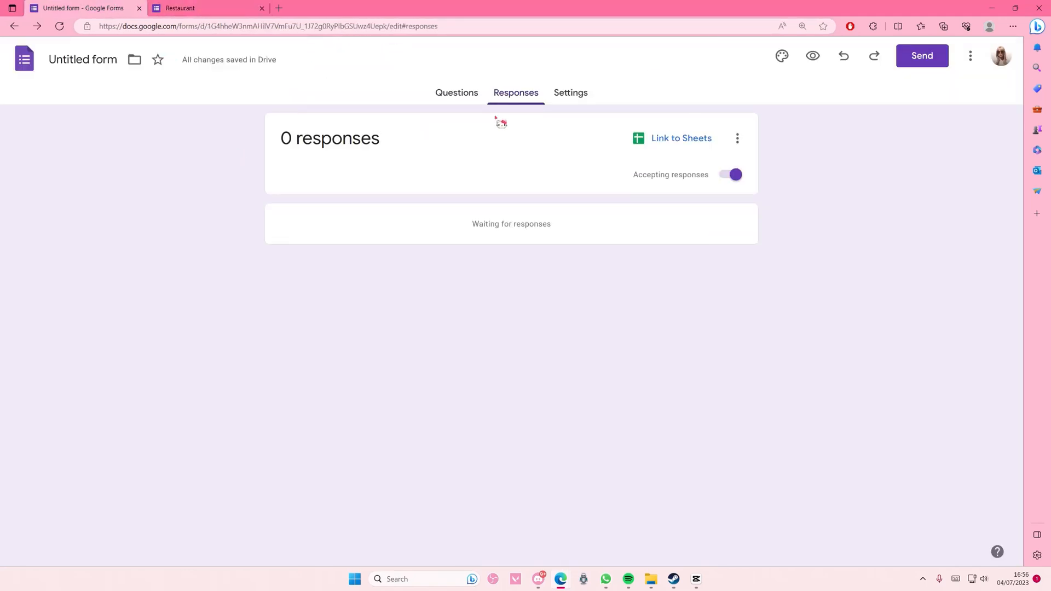
Review the form's response, presentation and default settings in the form editor, then return to its questions
{"action": "left_click", "coordinate": [561, 101]}
{"action": "scroll", "coordinate": [584, 264], "scroll_direction": "down", "scroll_amount": 1}
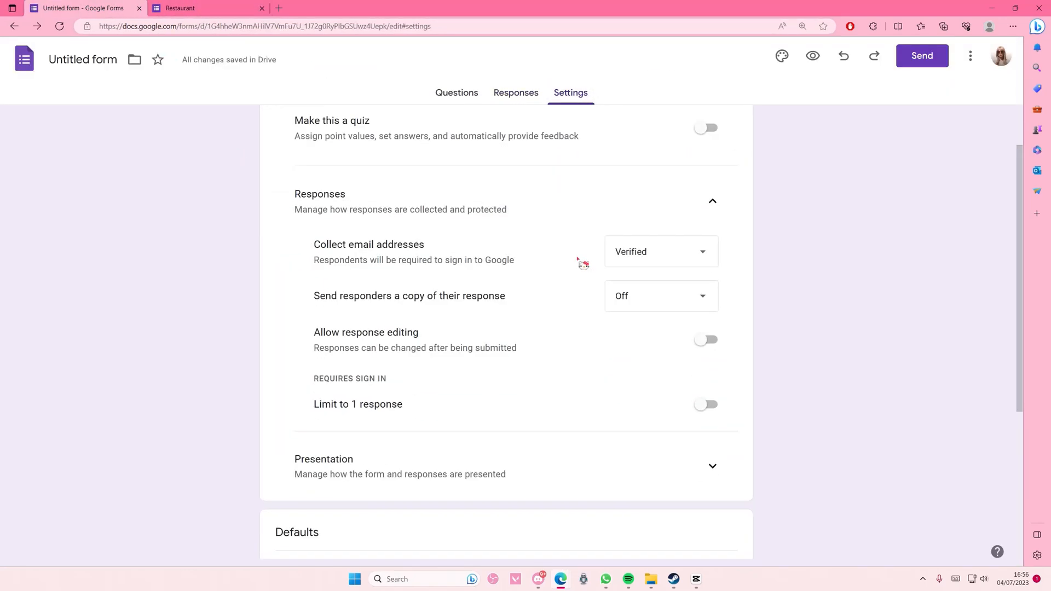
{"action": "scroll", "coordinate": [579, 263], "scroll_direction": "down", "scroll_amount": 3}
{"action": "left_click", "coordinate": [444, 95]}
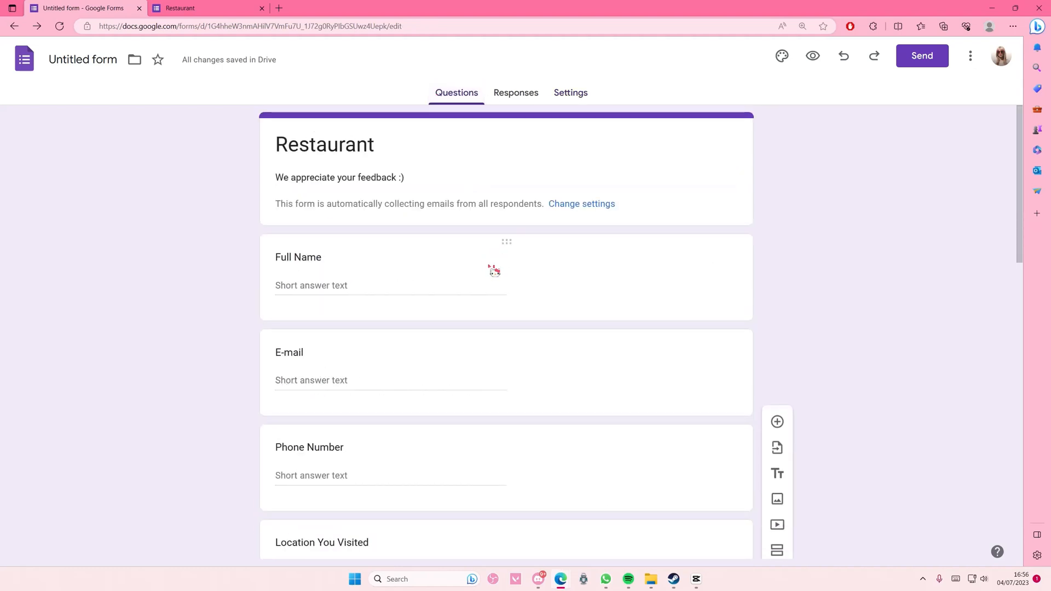
Make the Full Name and E-mail questions required
{"action": "left_click", "coordinate": [726, 357]}
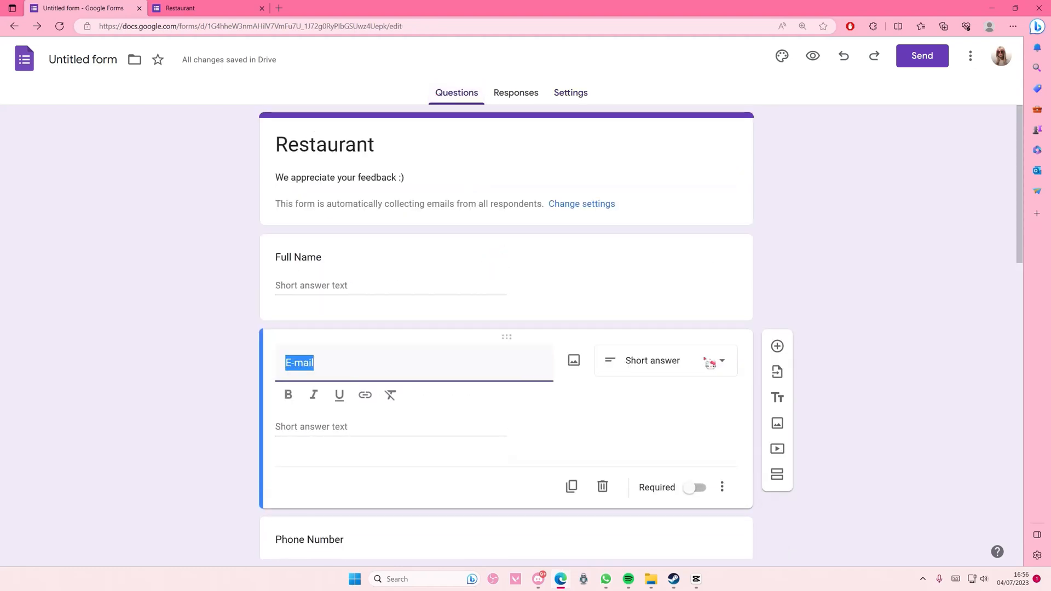
{"action": "left_click", "coordinate": [663, 301]}
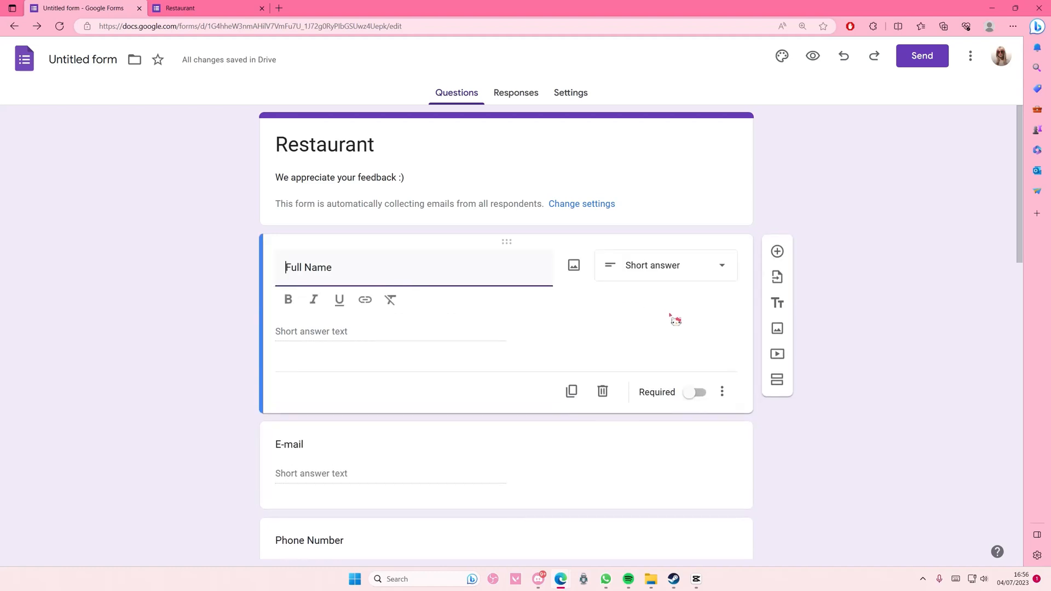
{"action": "left_click", "coordinate": [698, 393]}
{"action": "scroll", "coordinate": [700, 408], "scroll_direction": "down", "scroll_amount": 2}
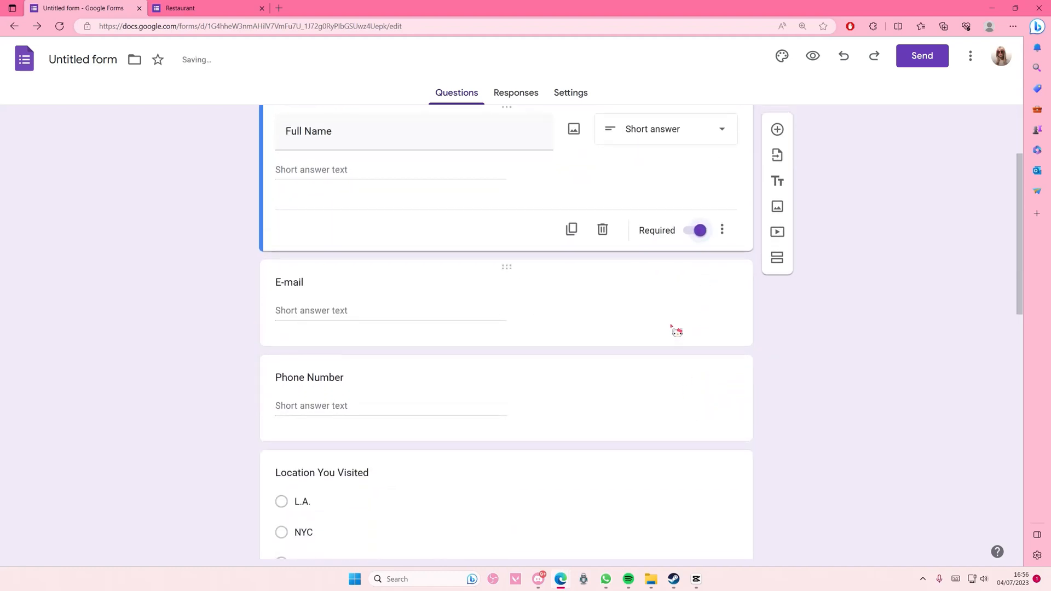
{"action": "left_click", "coordinate": [675, 329]}
{"action": "left_click", "coordinate": [694, 348]}
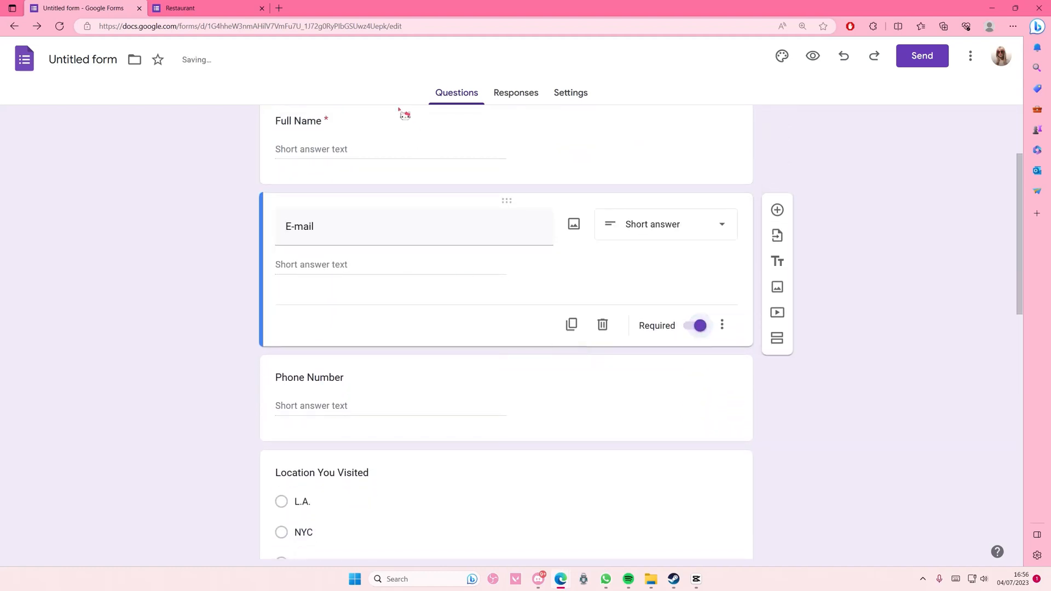
{"action": "scroll", "coordinate": [492, 310], "scroll_direction": "down", "scroll_amount": 1}
{"action": "scroll", "coordinate": [497, 314], "scroll_direction": "down", "scroll_amount": 5}
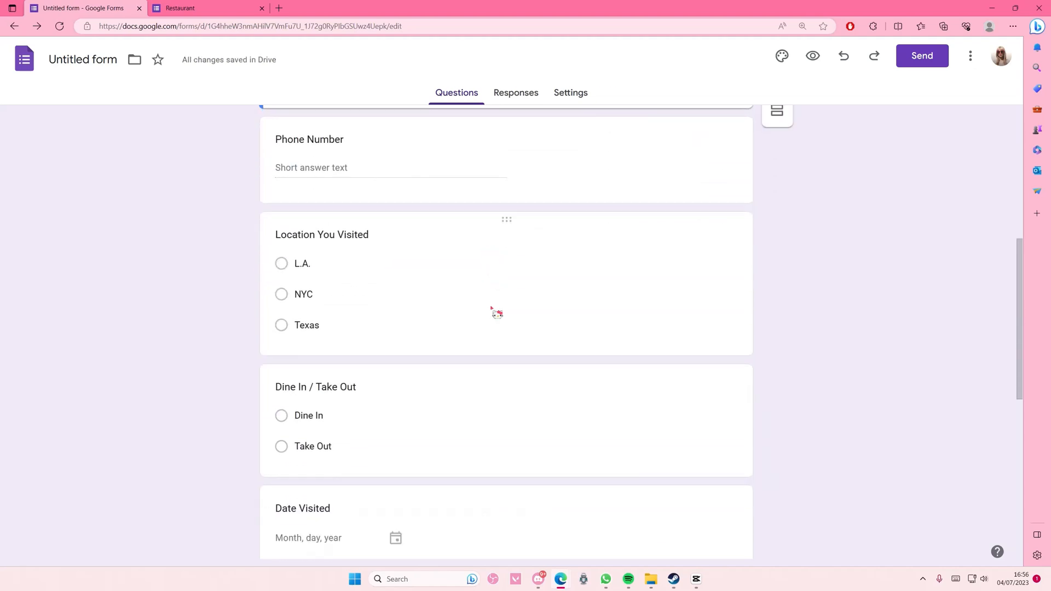